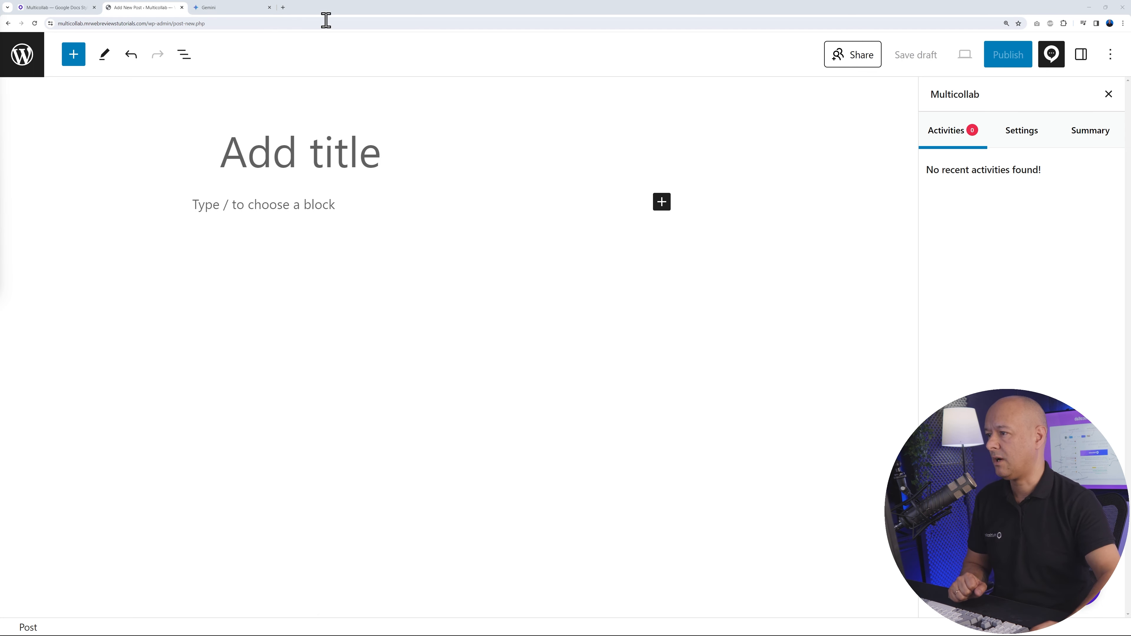
{"action": "left_click", "coordinate": [240, 10]}
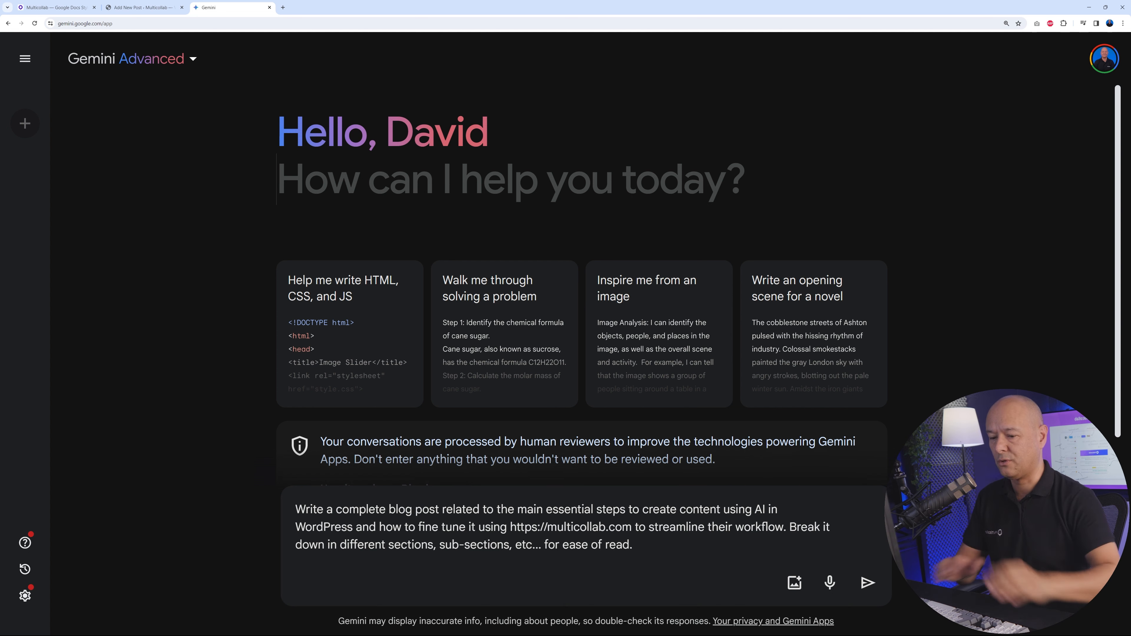
{"action": "left_click", "coordinate": [874, 588]}
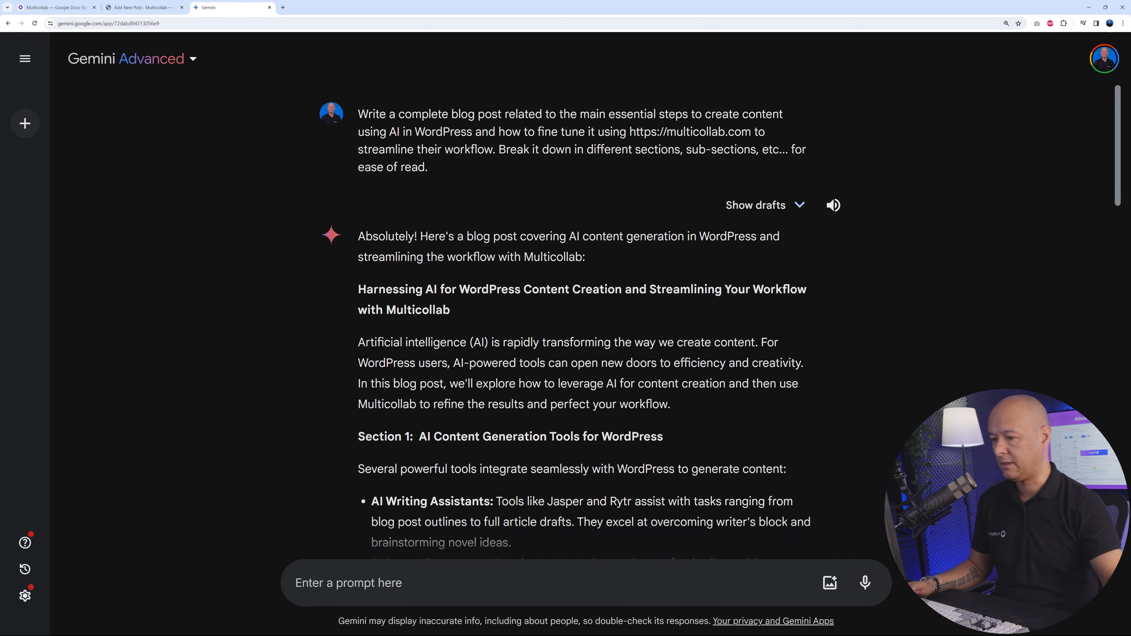
{"action": "scroll", "coordinate": [579, 320], "scroll_direction": "down", "scroll_amount": 15}
{"action": "scroll", "coordinate": [579, 321], "scroll_direction": "down", "scroll_amount": 9}
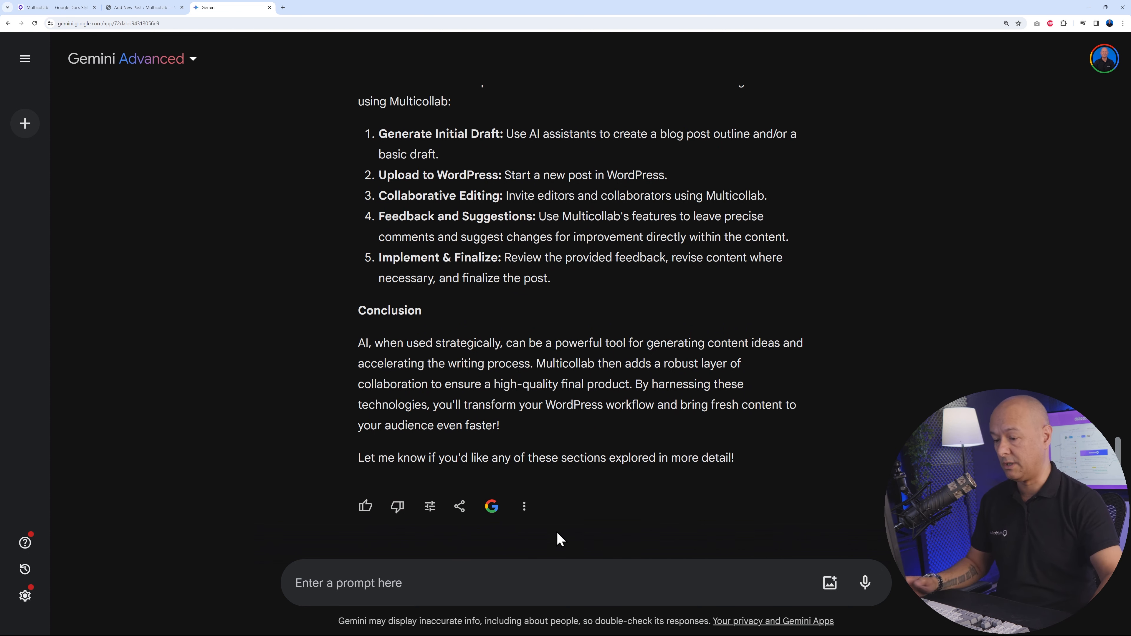
{"action": "left_click", "coordinate": [532, 515]}
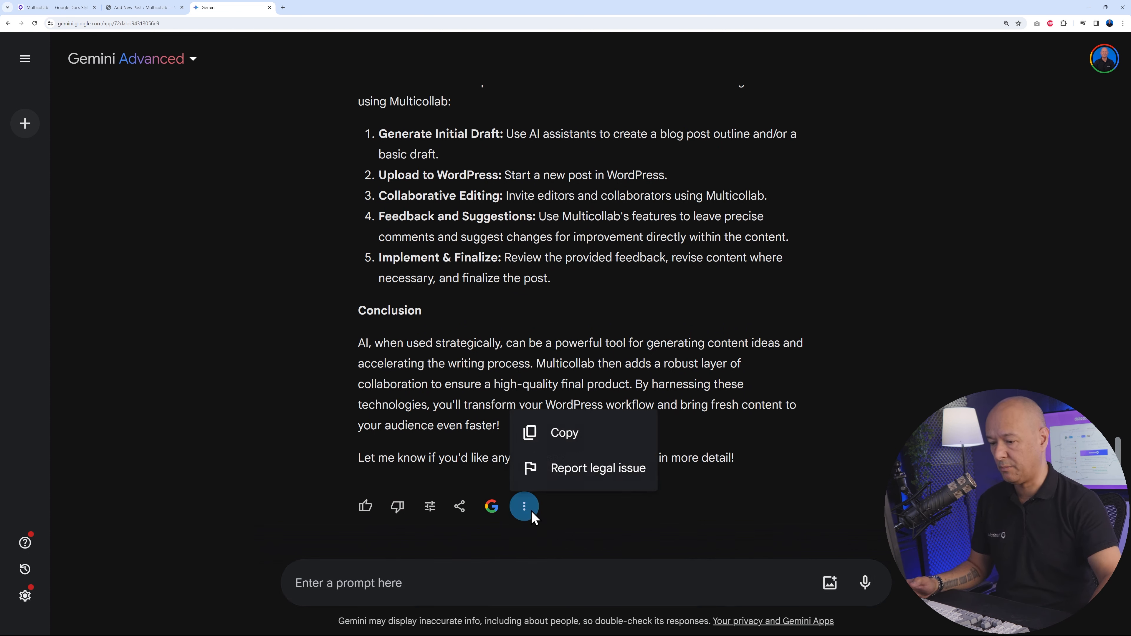
{"action": "left_click", "coordinate": [569, 441]}
Switch to the new WordPress post and paste the copied blog article into its body
{"action": "left_click", "coordinate": [166, 8]}
{"action": "left_click", "coordinate": [241, 204]}
{"action": "key", "text": "ctrl+v"}
Delete the text of the opening "Absolutely! Here's a blog post covering AI content generation" paragraph beneath the post title
{"action": "scroll", "coordinate": [387, 386], "scroll_direction": "up", "scroll_amount": 10}
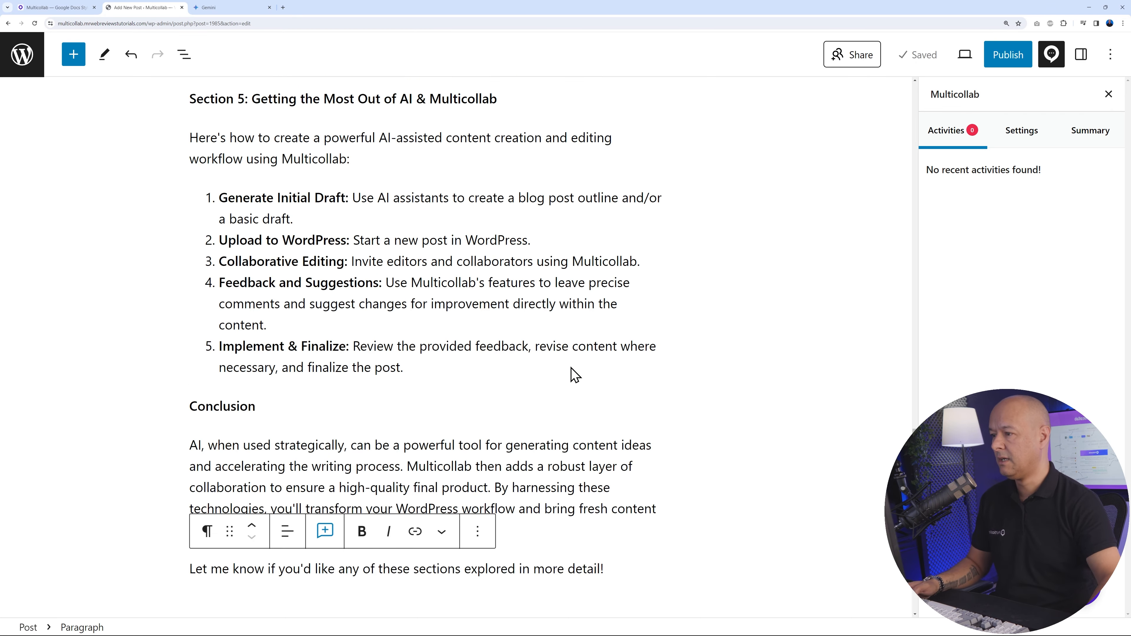
{"action": "scroll", "coordinate": [570, 366], "scroll_direction": "up", "scroll_amount": 8}
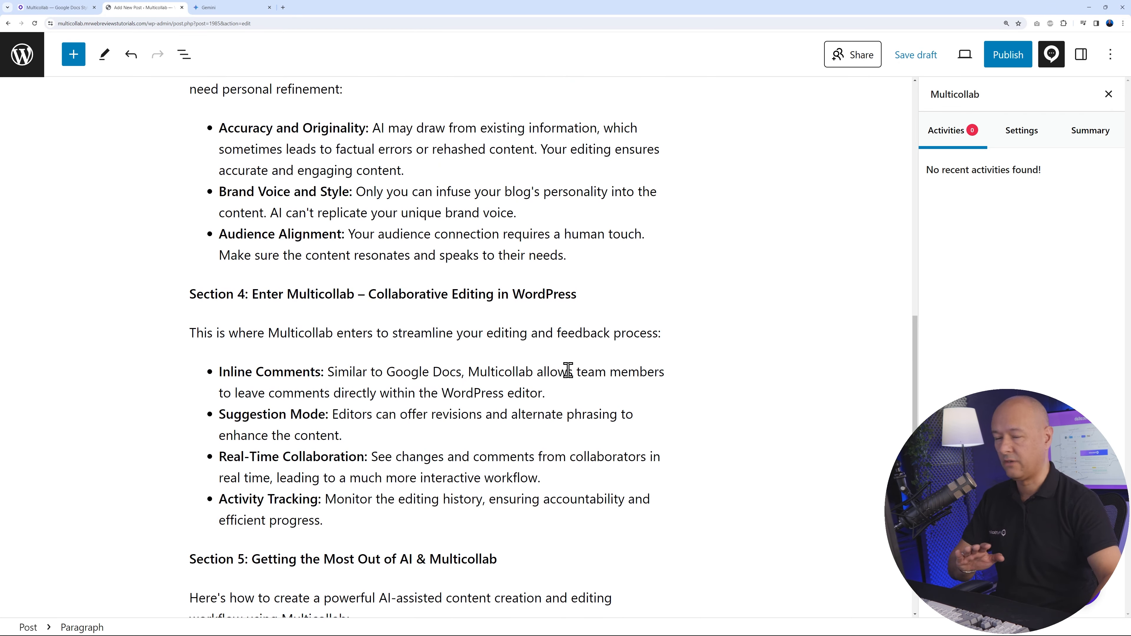
{"action": "scroll", "coordinate": [569, 370], "scroll_direction": "up", "scroll_amount": 3}
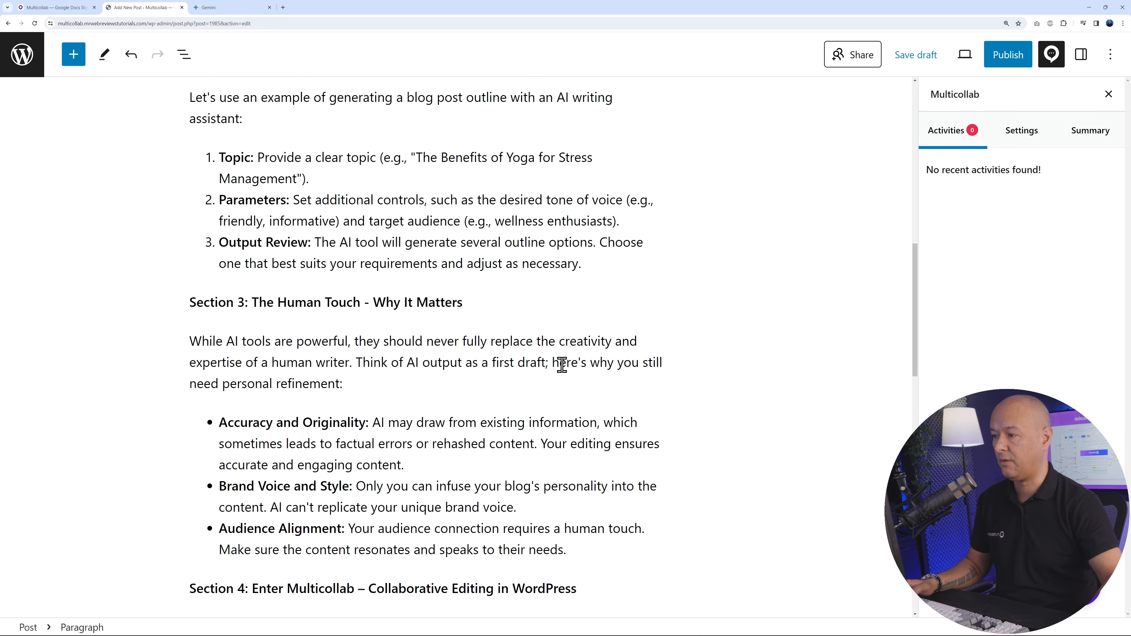
{"action": "scroll", "coordinate": [561, 365], "scroll_direction": "up", "scroll_amount": 18}
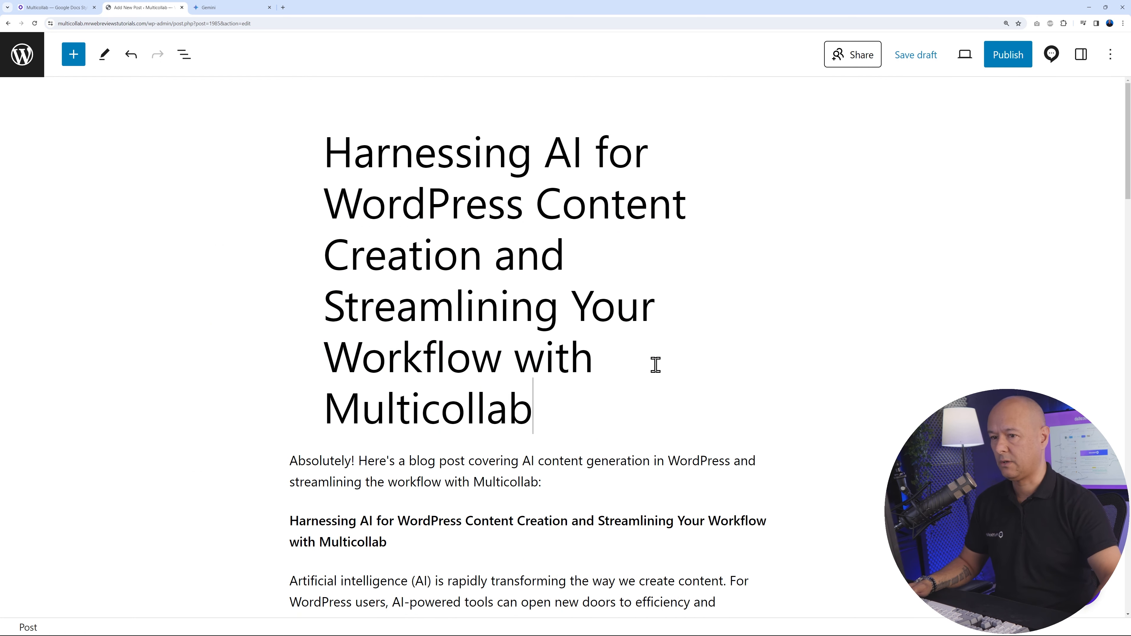
{"action": "left_click_drag", "start_coordinate": [288, 459], "coordinate": [552, 484]}
{"action": "key", "text": "BackSpace"}
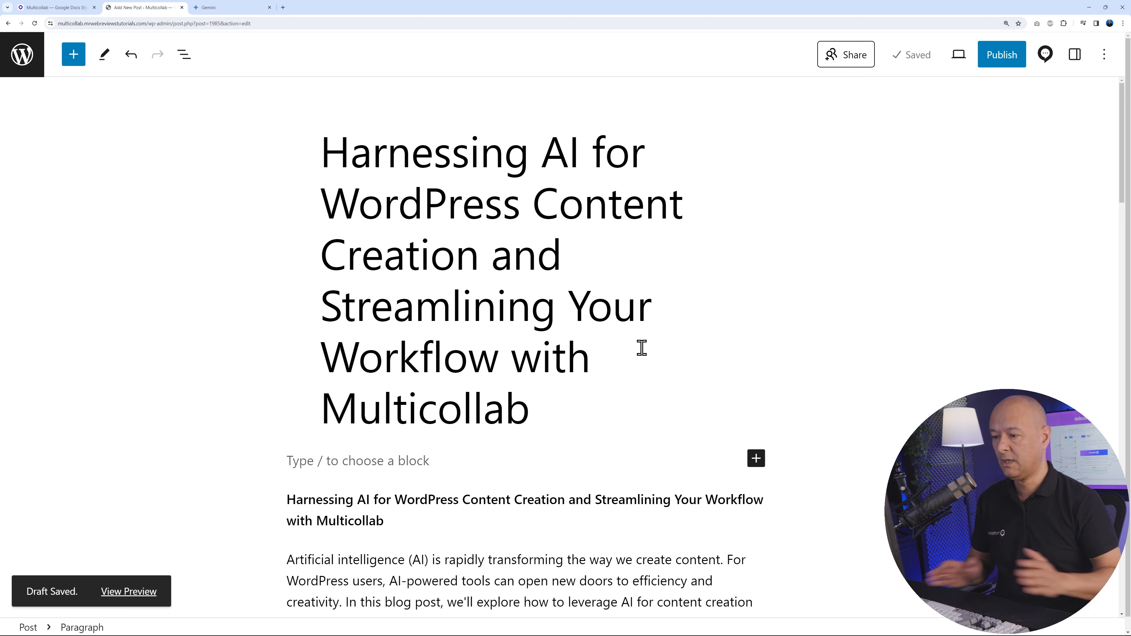
Share the post with the first suggested administrator and give that person the Coeditor role
{"action": "scroll", "coordinate": [654, 386], "scroll_direction": "down", "scroll_amount": 6}
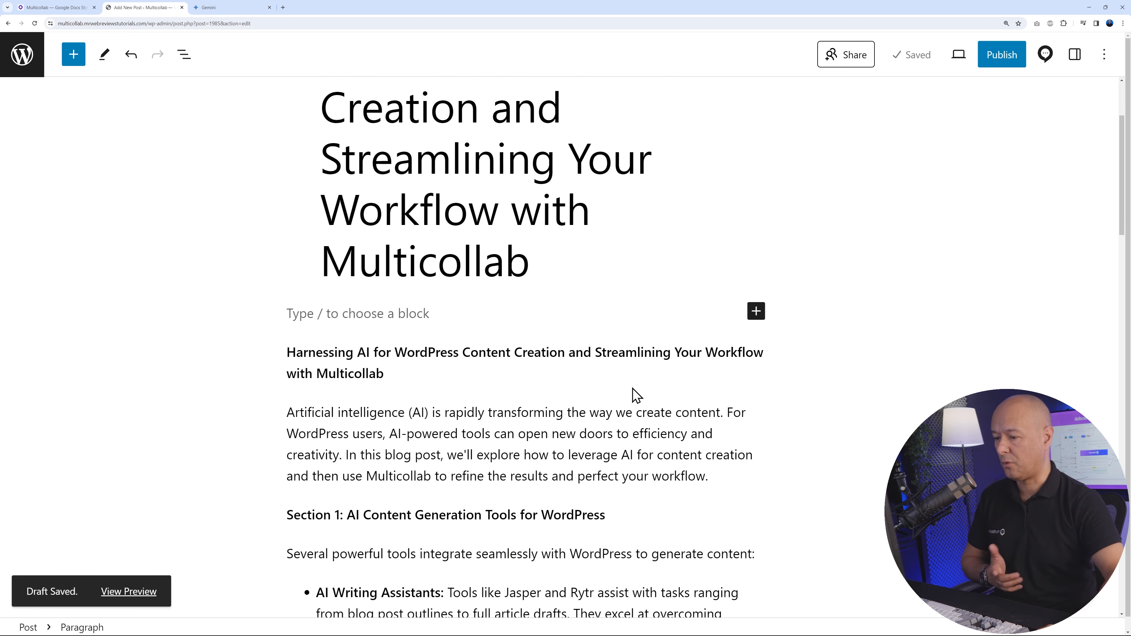
{"action": "scroll", "coordinate": [632, 386], "scroll_direction": "down", "scroll_amount": 6}
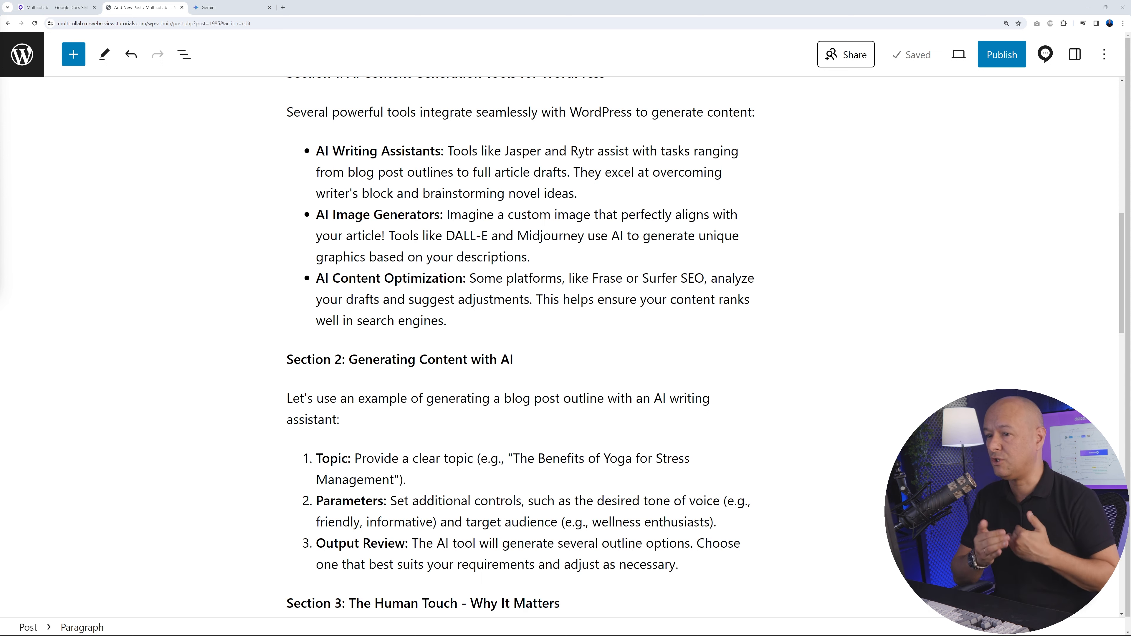
{"action": "left_click", "coordinate": [840, 66]}
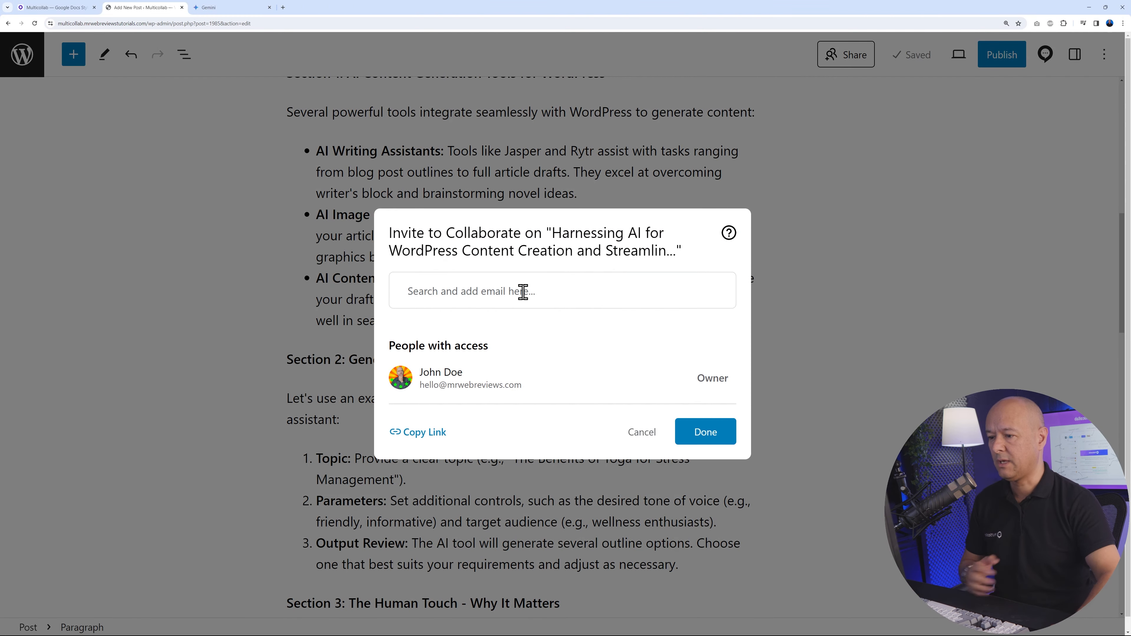
{"action": "left_click", "coordinate": [523, 292]}
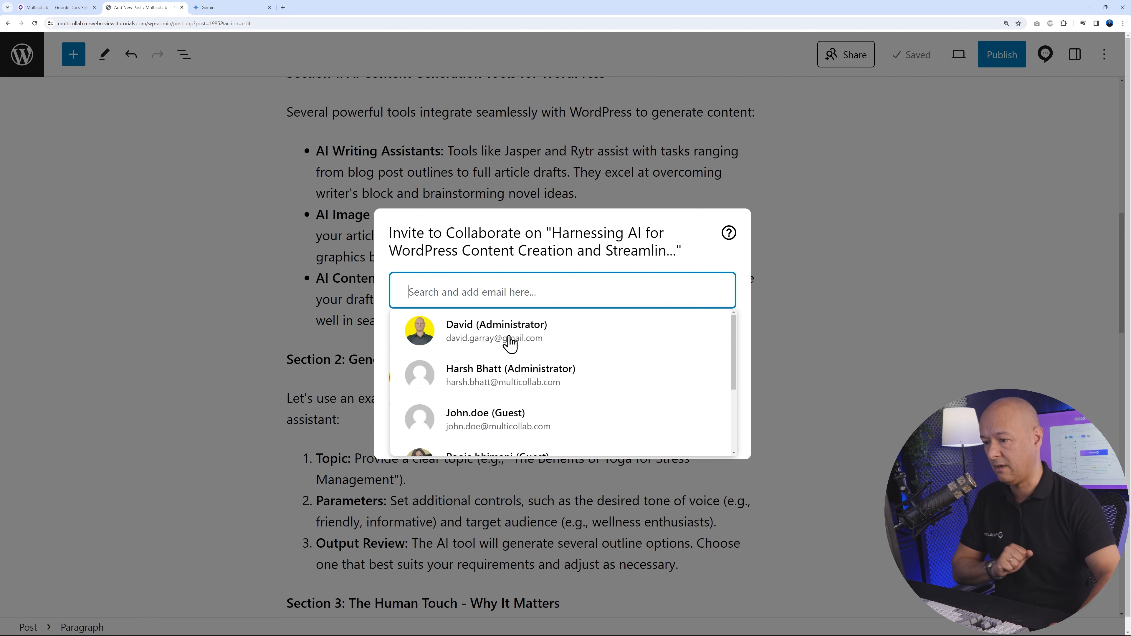
{"action": "left_click", "coordinate": [509, 339]}
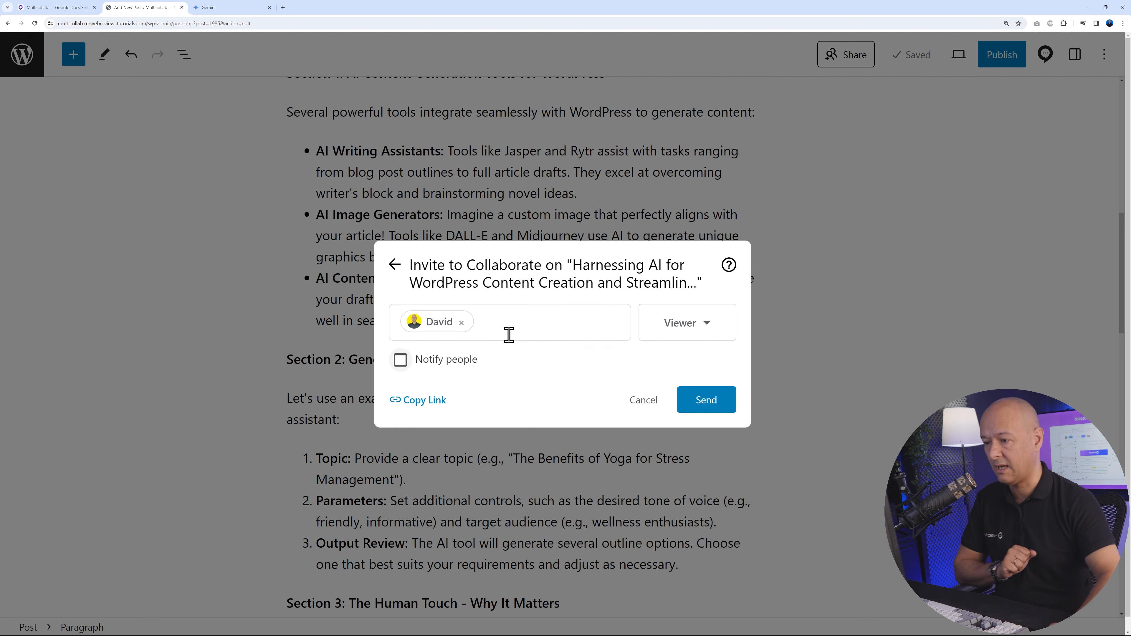
{"action": "left_click", "coordinate": [699, 338]}
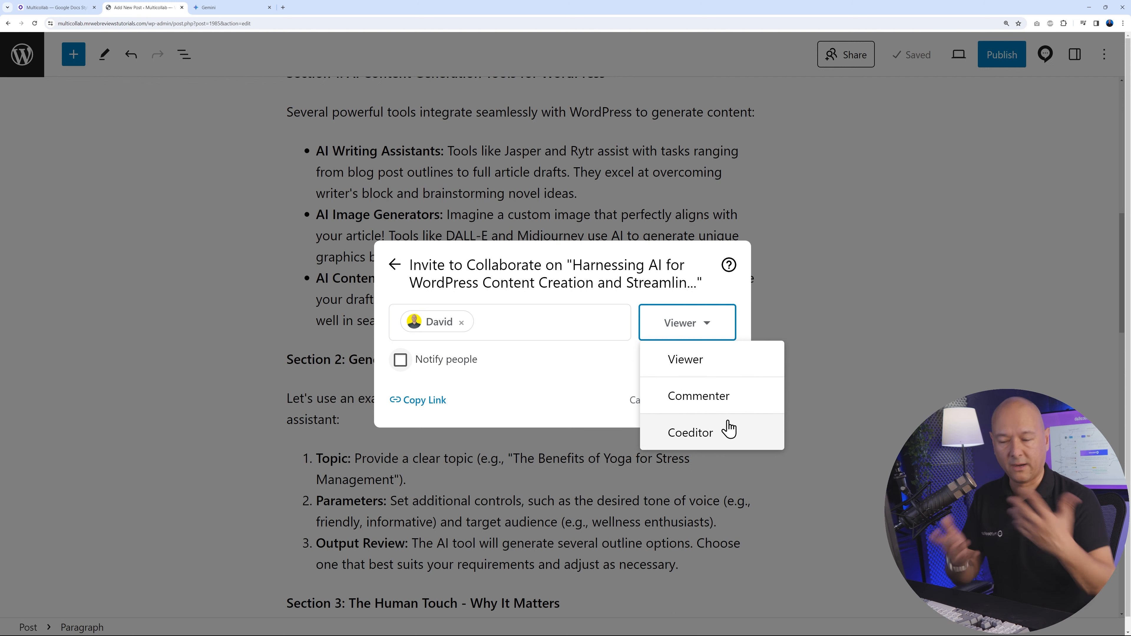
{"action": "left_click", "coordinate": [720, 434]}
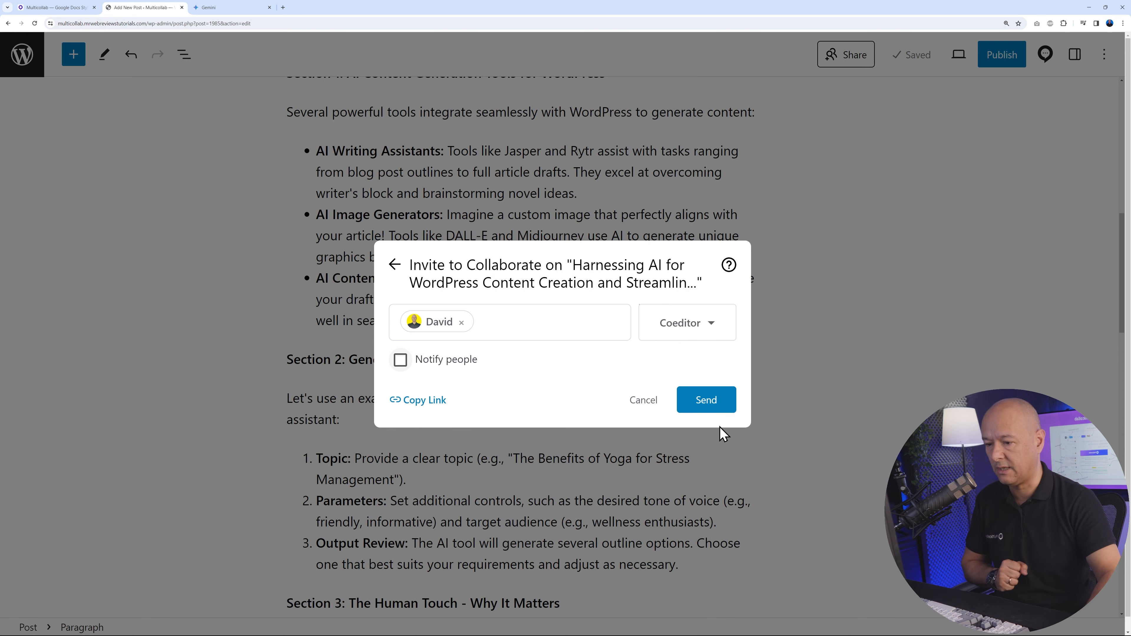
Enable notifying people, write a first-name greeting plus "I need you help bring this blog post to life. Care to join in? Thx", and send the invitation
{"action": "left_click", "coordinate": [400, 359]}
{"action": "left_click", "coordinate": [454, 375]}
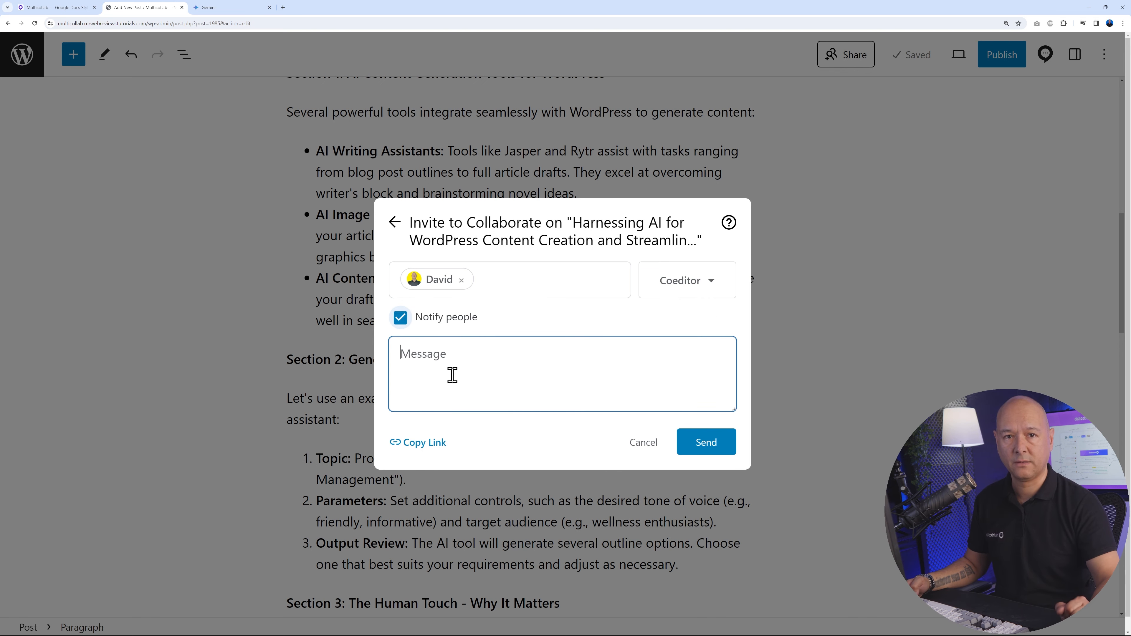
{"action": "type", "text": "Hi Dave, I need you help bring this blog post to life. Care to join in? Thx"}
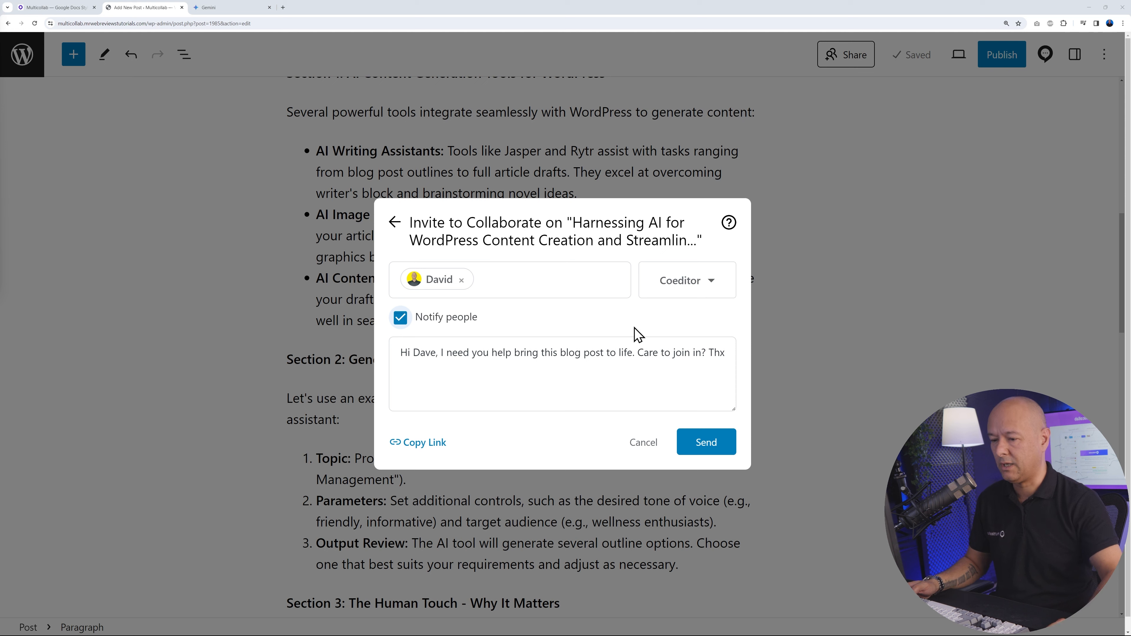
{"action": "left_click", "coordinate": [700, 443]}
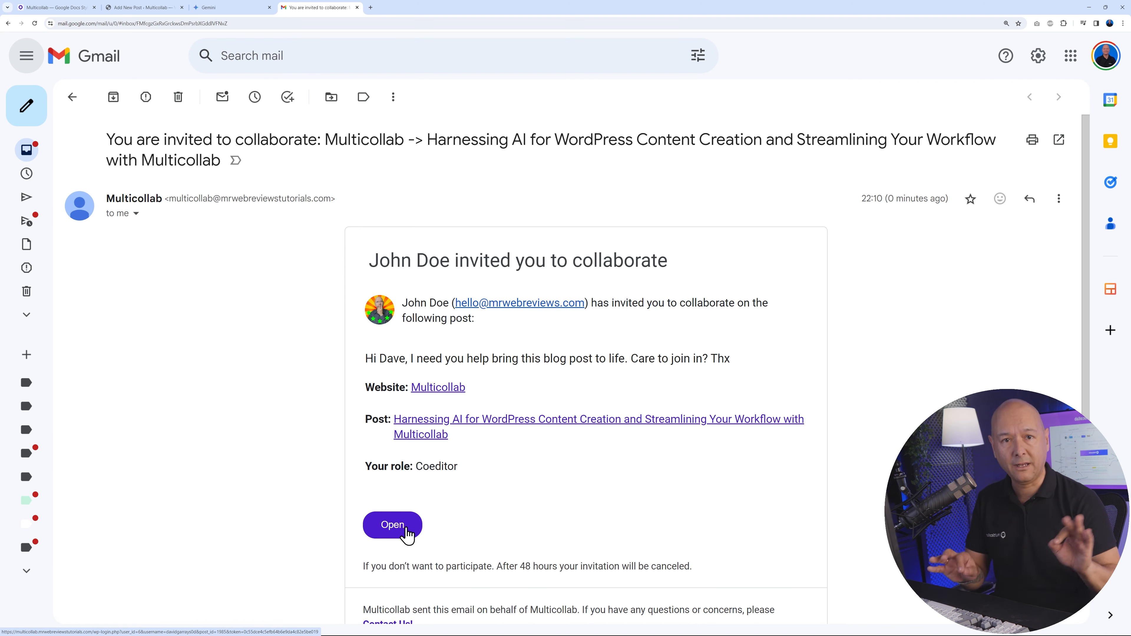
Open the shared post from the collaboration invitation e-mail in Gmail
{"action": "left_click", "coordinate": [392, 525]}
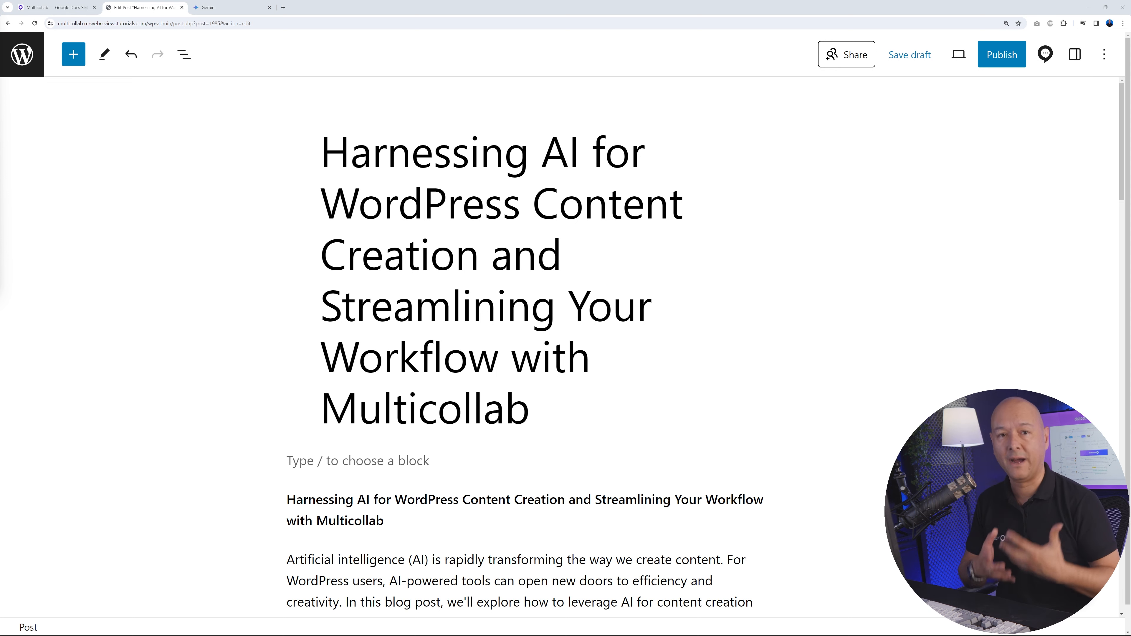
Start a comment on the whole "Artificial intelligence (AI) is rapidly transforming" paragraph and mention the invited coeditor in it
{"action": "scroll", "coordinate": [661, 445], "scroll_direction": "down", "scroll_amount": 3}
{"action": "scroll", "coordinate": [661, 445], "scroll_direction": "down", "scroll_amount": 2}
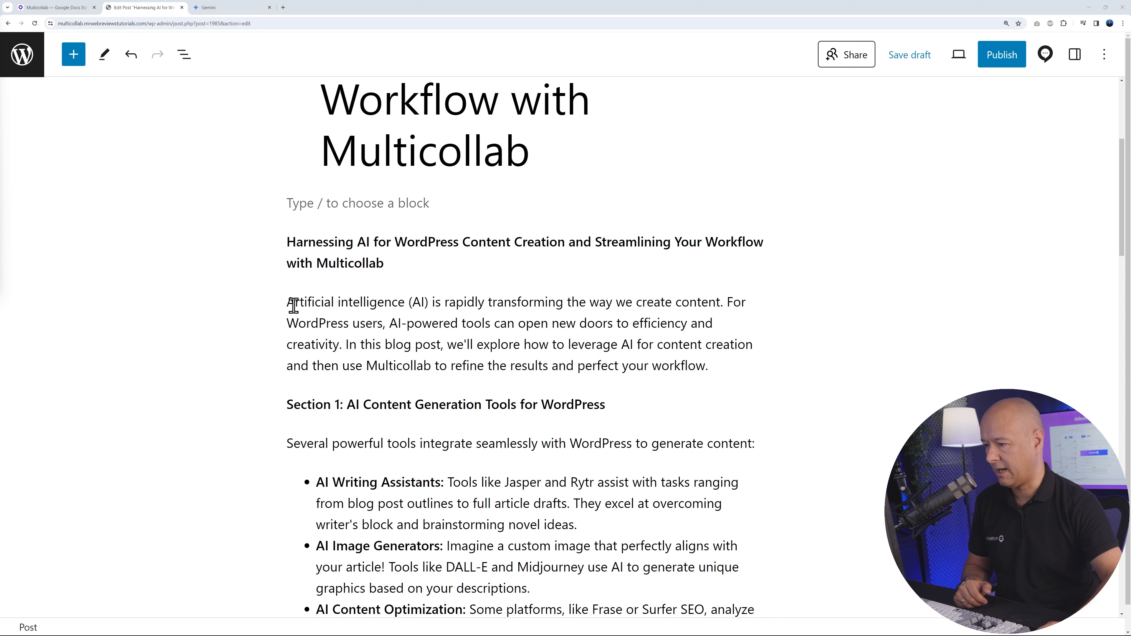
{"action": "left_click_drag", "start_coordinate": [290, 306], "coordinate": [715, 366]}
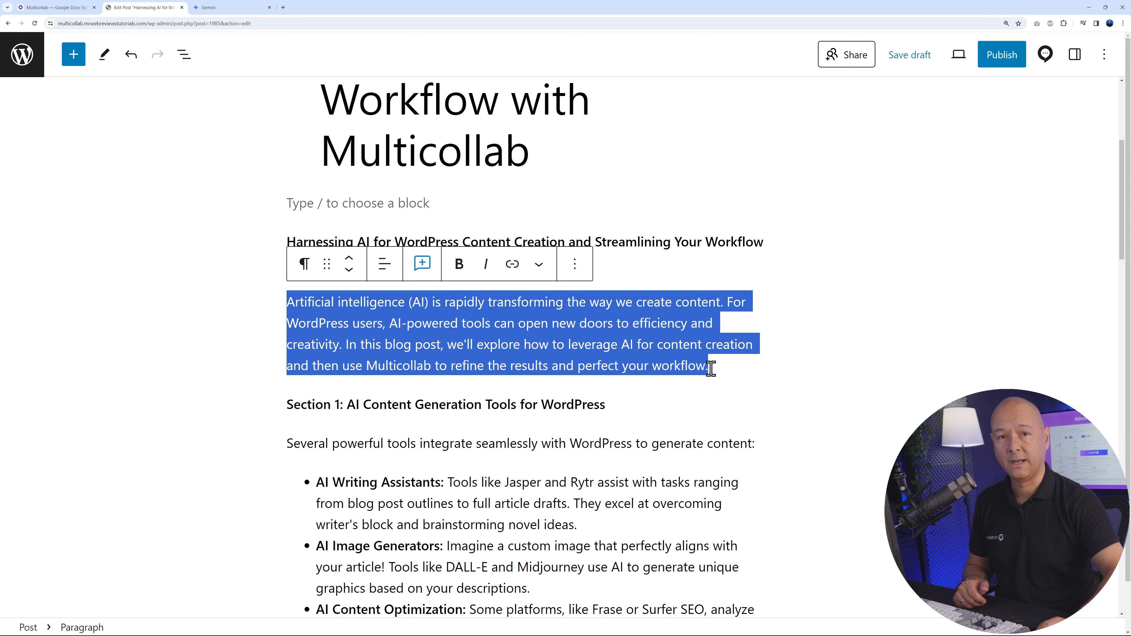
{"action": "left_click", "coordinate": [423, 266]}
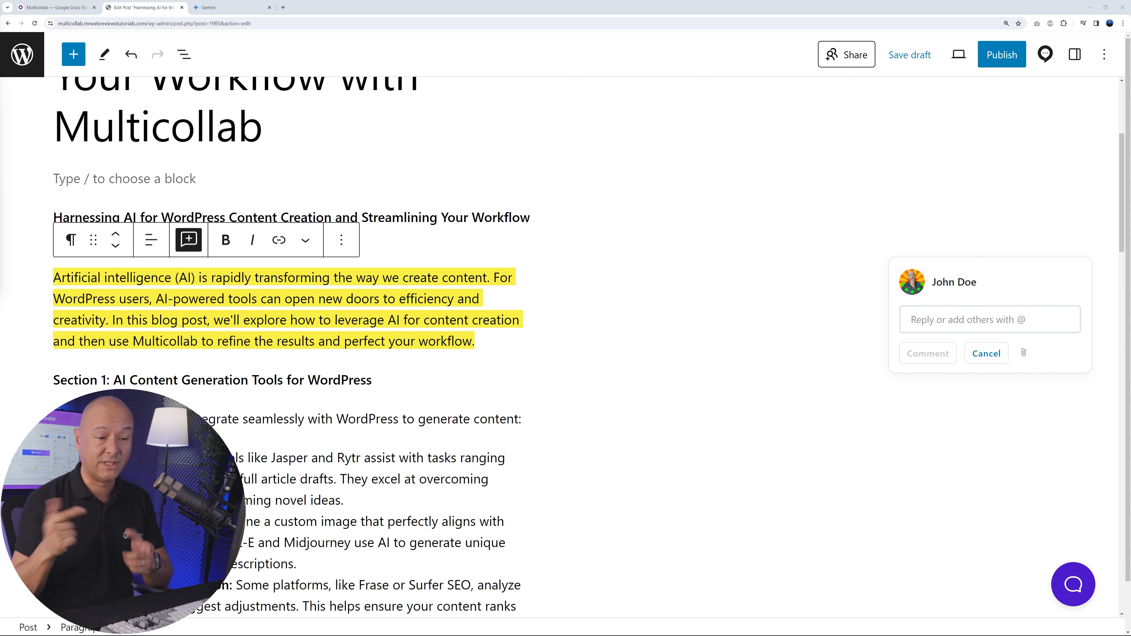
{"action": "left_click", "coordinate": [920, 317]}
{"action": "type", "text": "@david"}
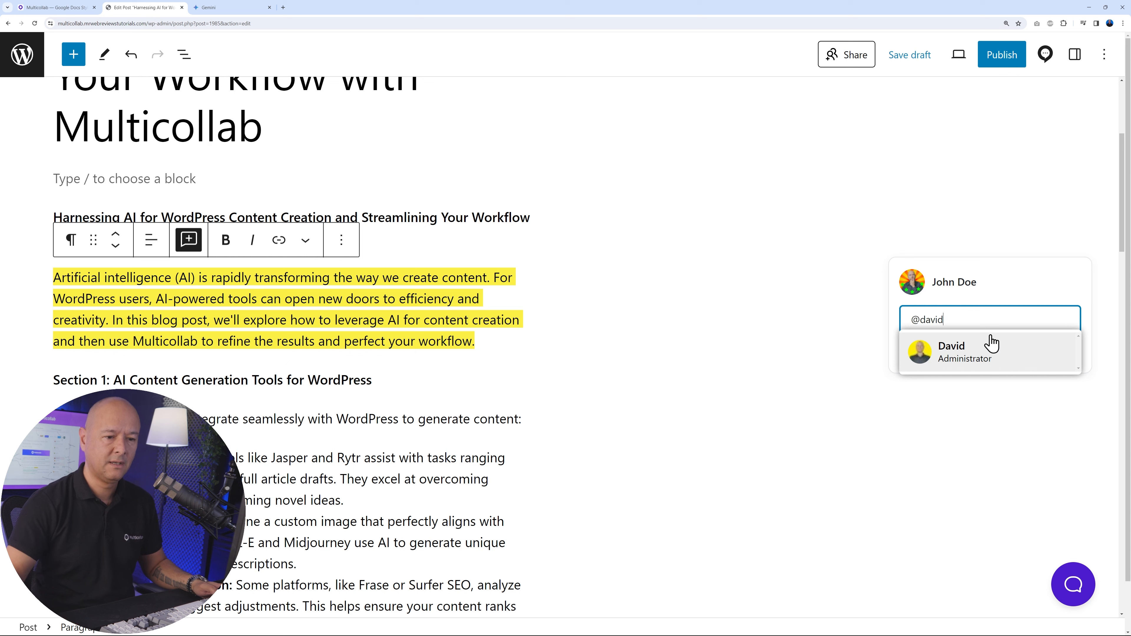
{"action": "left_click", "coordinate": [980, 348]}
{"action": "left_click", "coordinate": [989, 329]}
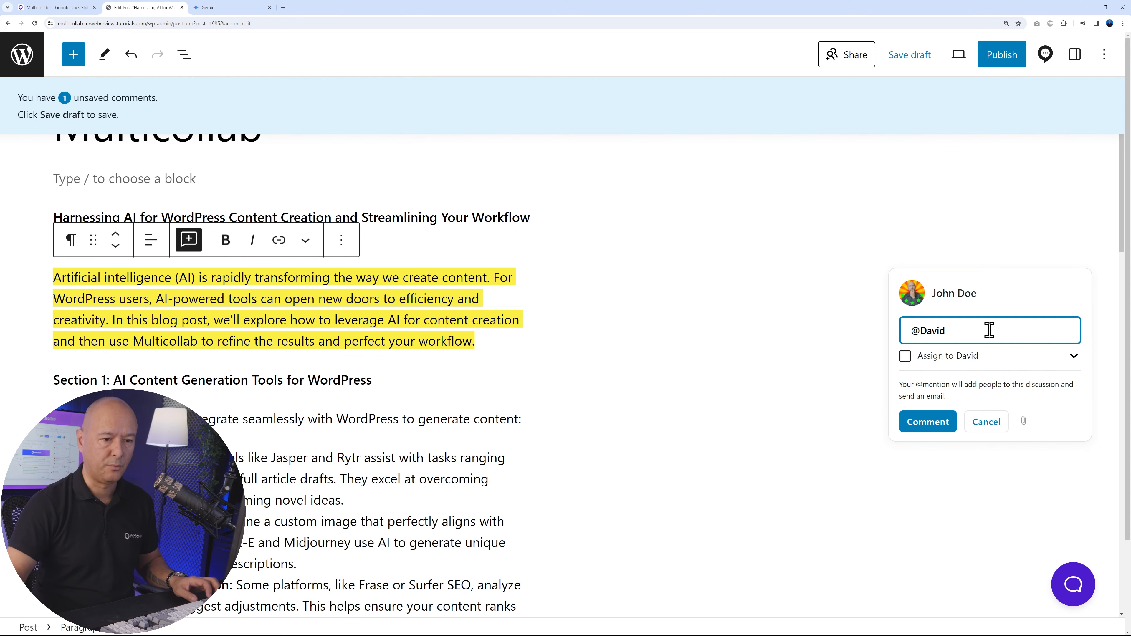
Write "Not too sure about this paragraph, can we make it more appealing" after the mention and post the comment without assigning it
{"action": "type", "text": "Not too sure about this paragraph, can we make it more appealing"}
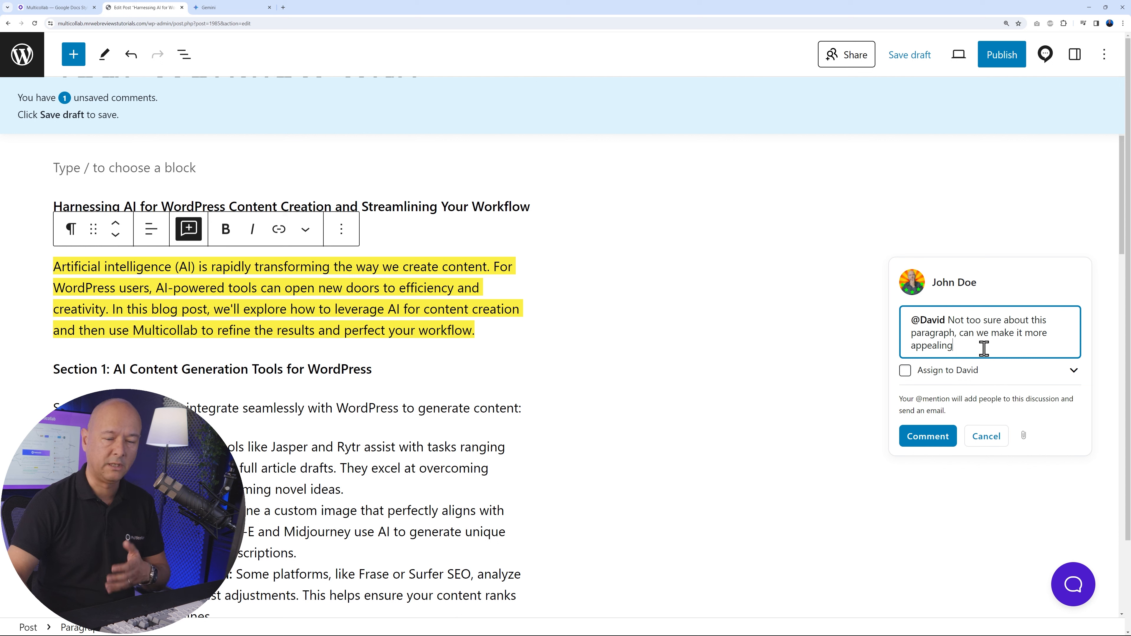
{"action": "left_click", "coordinate": [903, 374]}
{"action": "left_click", "coordinate": [904, 373]}
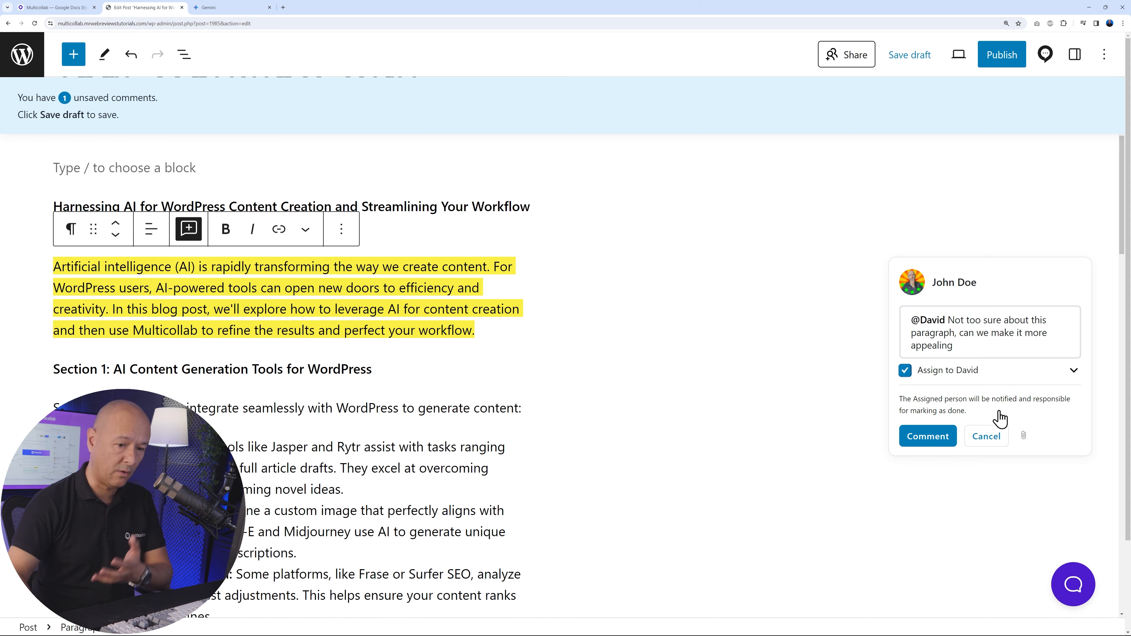
{"action": "left_click", "coordinate": [907, 373]}
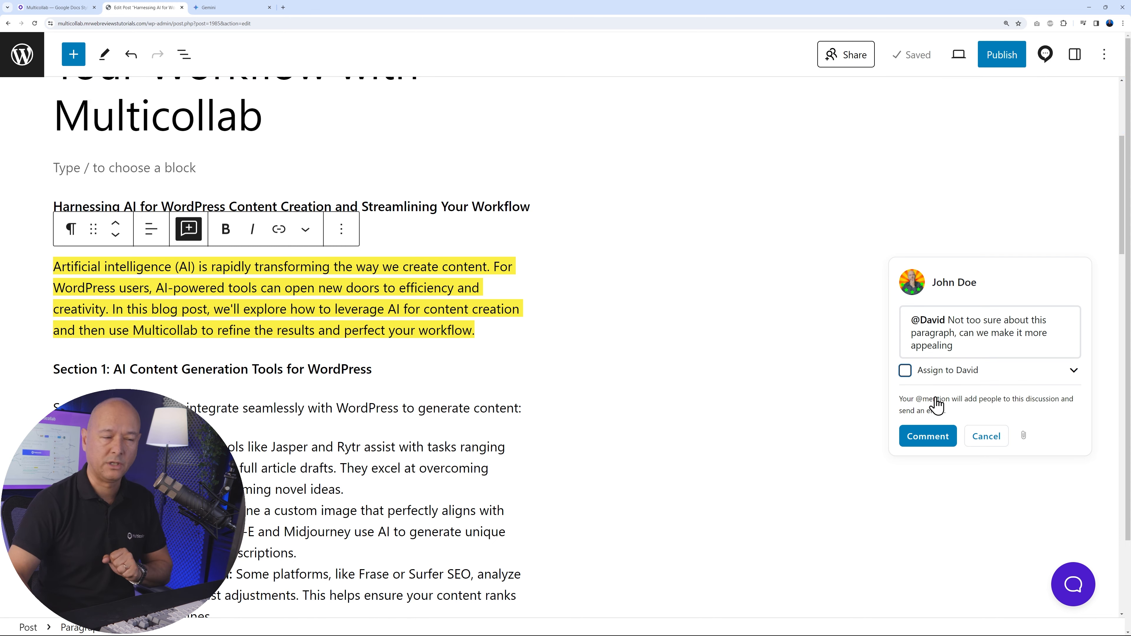
{"action": "left_click", "coordinate": [927, 436]}
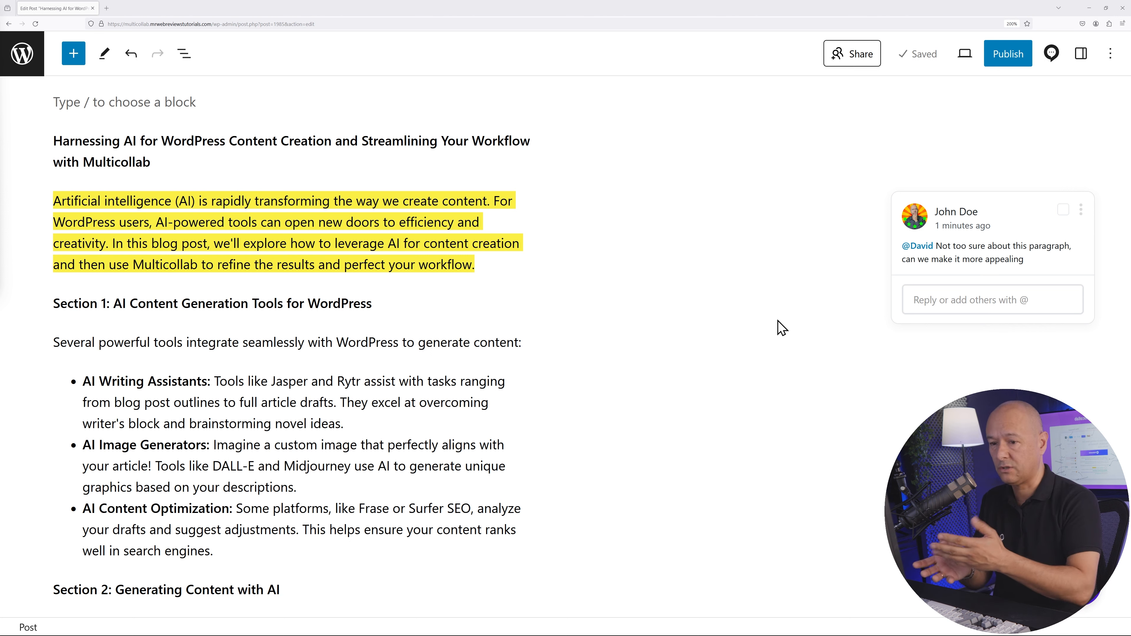
In the coeditor's browser session, reply "Sure, let me change this..." to the comment on the highlighted paragraph
{"action": "left_click", "coordinate": [937, 309]}
{"action": "type", "text": "Sure, let me change this..."}
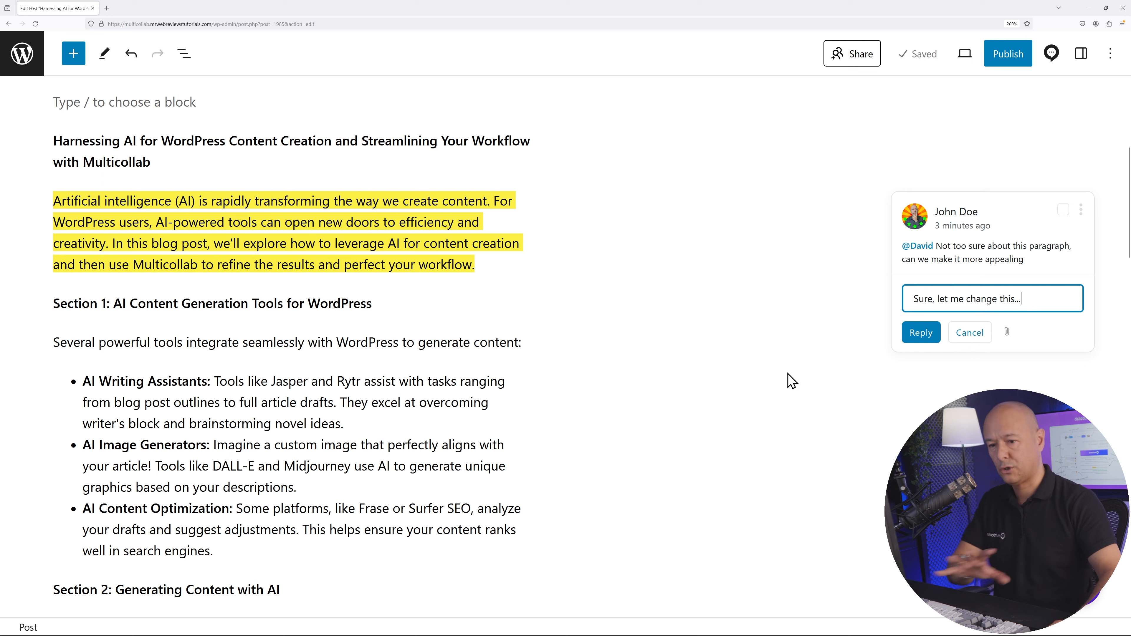
{"action": "left_click", "coordinate": [921, 339]}
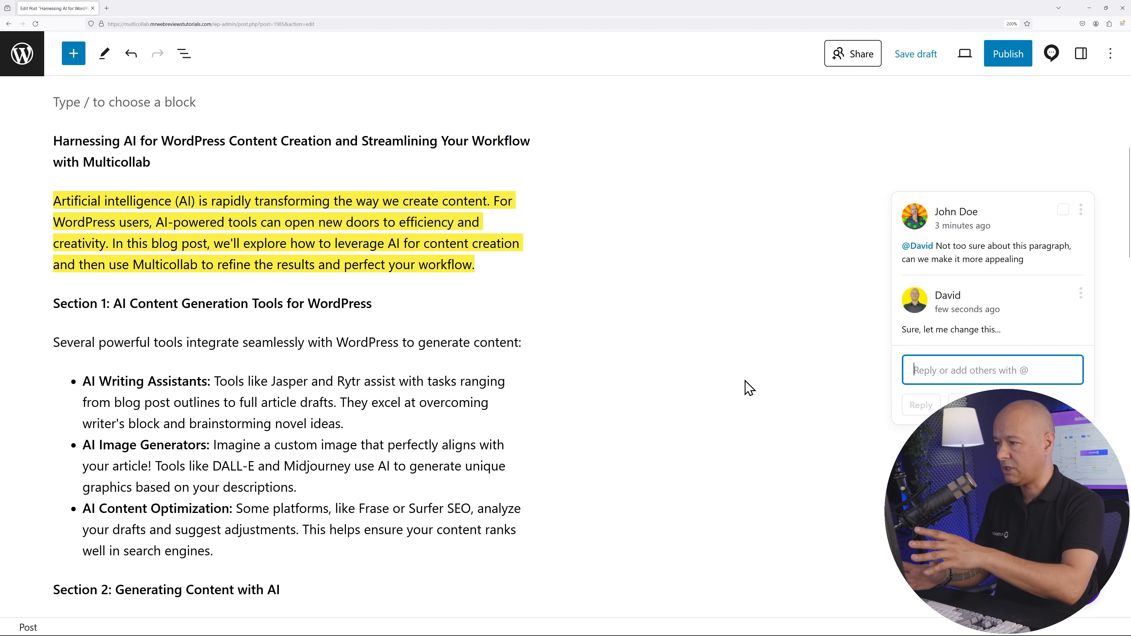
{"action": "left_click", "coordinate": [709, 400]}
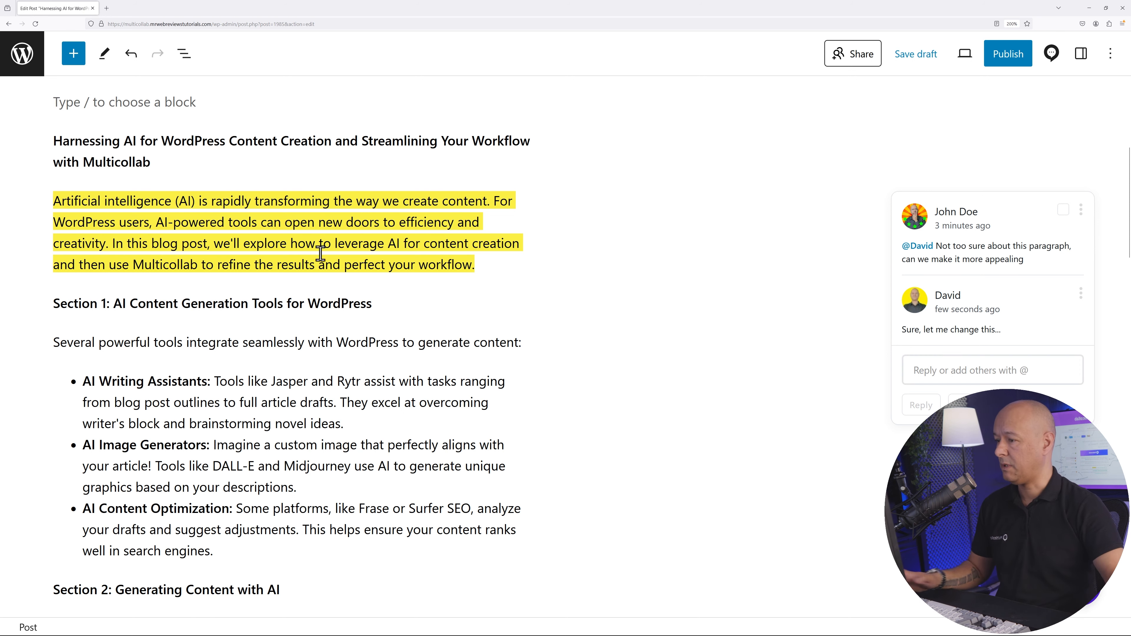
Replace the highlighted paragraph with the copied text beginning "Content creation can feel overwhelming, but artificial intelligence (AI) is here to simplify the process!"
{"action": "left_click_drag", "start_coordinate": [55, 202], "coordinate": [500, 370]}
{"action": "type", "text": "Content creation can feel overwhelming, but artificial intelligence (AI) is here to simplify the process! In this blog post, we'll dive into how AI-driven tools can streamline your WordPress content production. We'll also explore how Multicollab can help you refine the results and achieve a perfectly polished final product."}
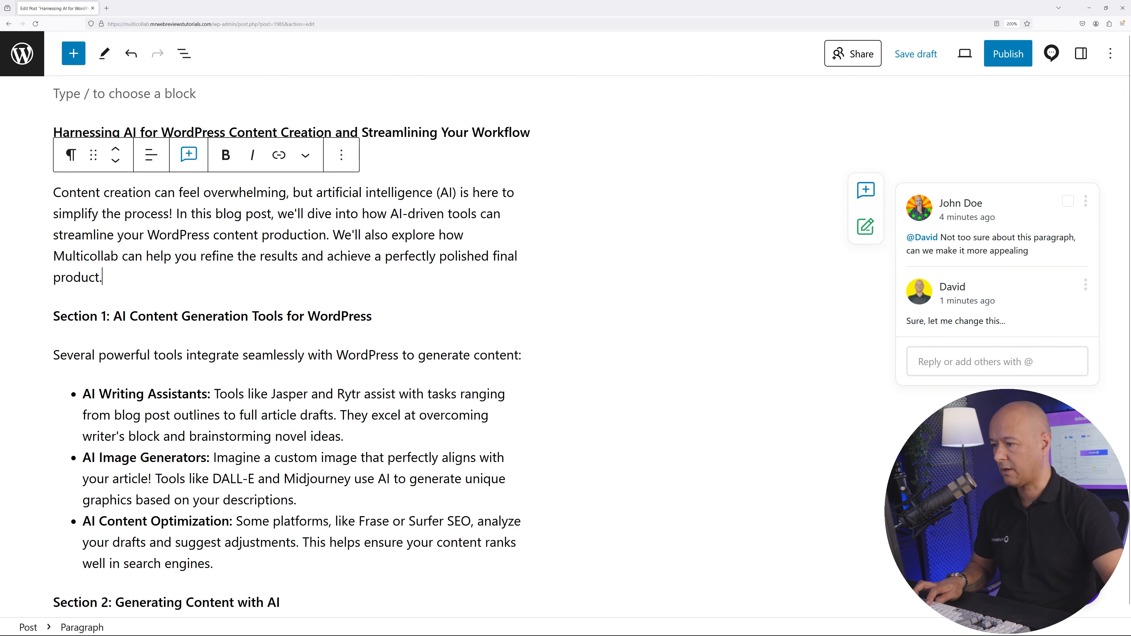
{"action": "left_click", "coordinate": [524, 307]}
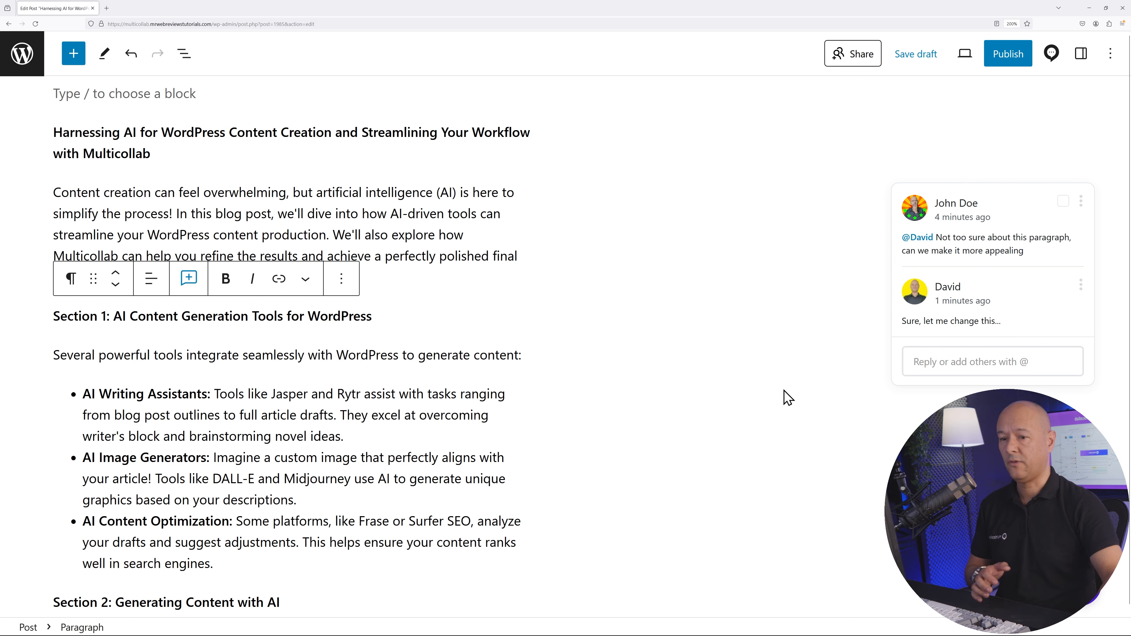
Resolve the comment thread on the rewritten introductory paragraph in the coeditor's session, confirming the resolution
{"action": "left_click", "coordinate": [1064, 203]}
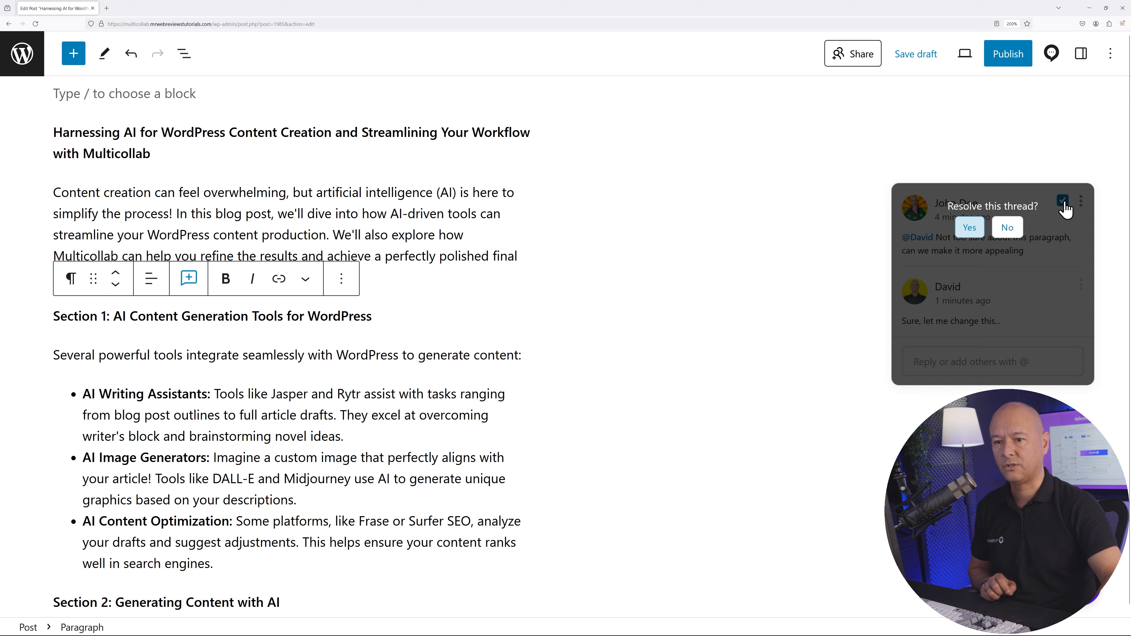
{"action": "left_click", "coordinate": [969, 228]}
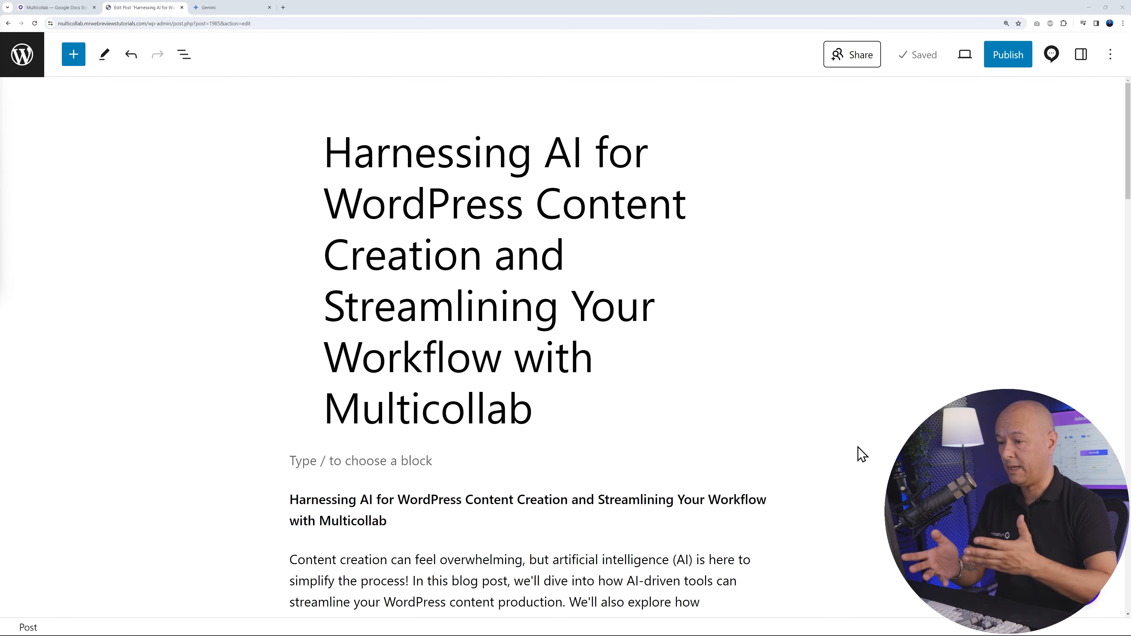
In the author's session, check the Multicollab activity for the post and turn on Suggest Edits
{"action": "scroll", "coordinate": [860, 452], "scroll_direction": "down", "scroll_amount": 4}
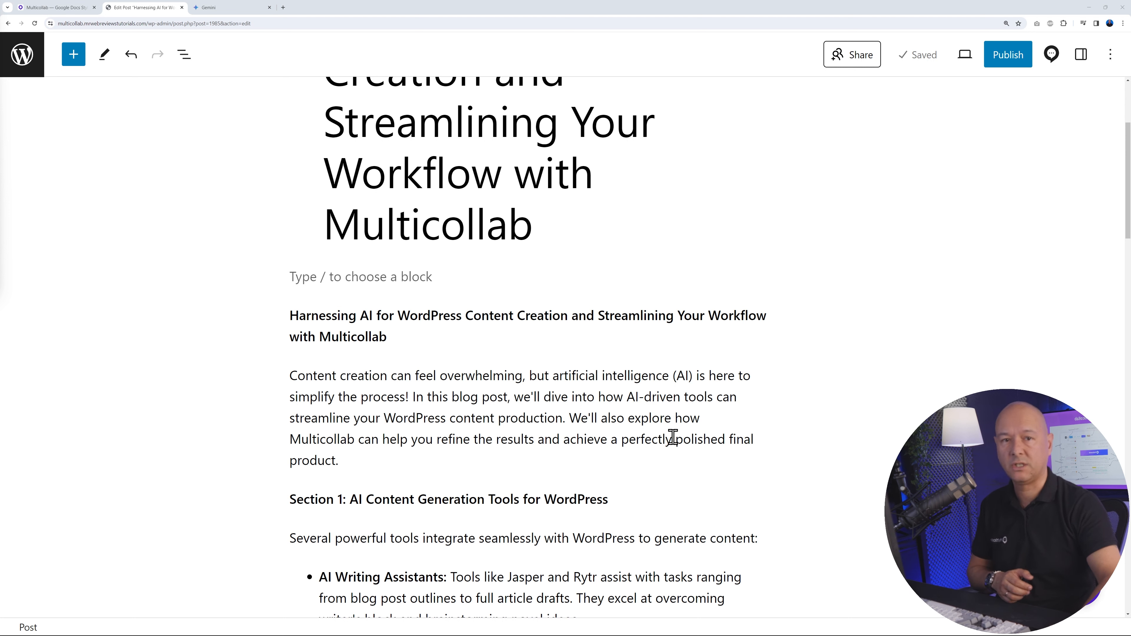
{"action": "left_click", "coordinate": [1051, 54]}
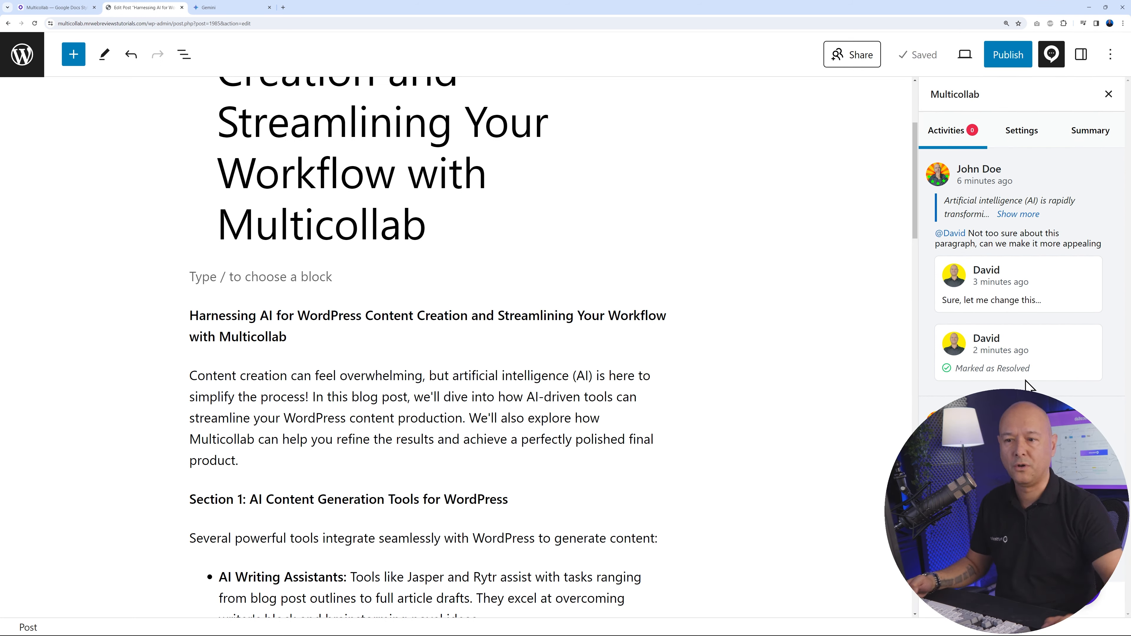
{"action": "left_click", "coordinate": [1031, 134]}
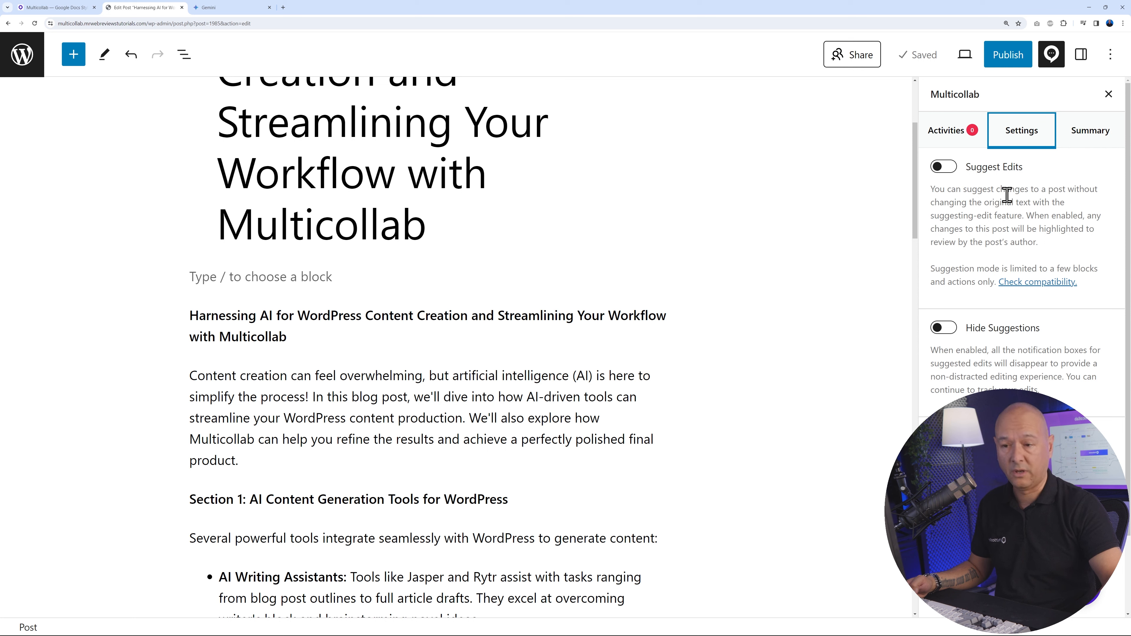
{"action": "left_click", "coordinate": [943, 167]}
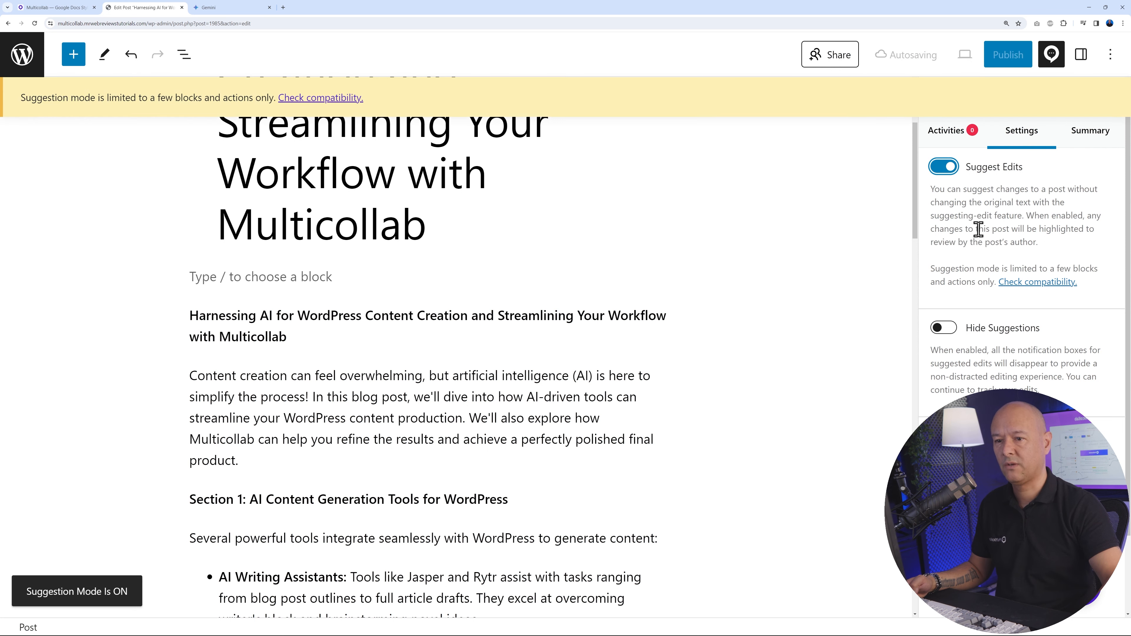
{"action": "left_click", "coordinate": [960, 142]}
{"action": "left_click", "coordinate": [1051, 55]}
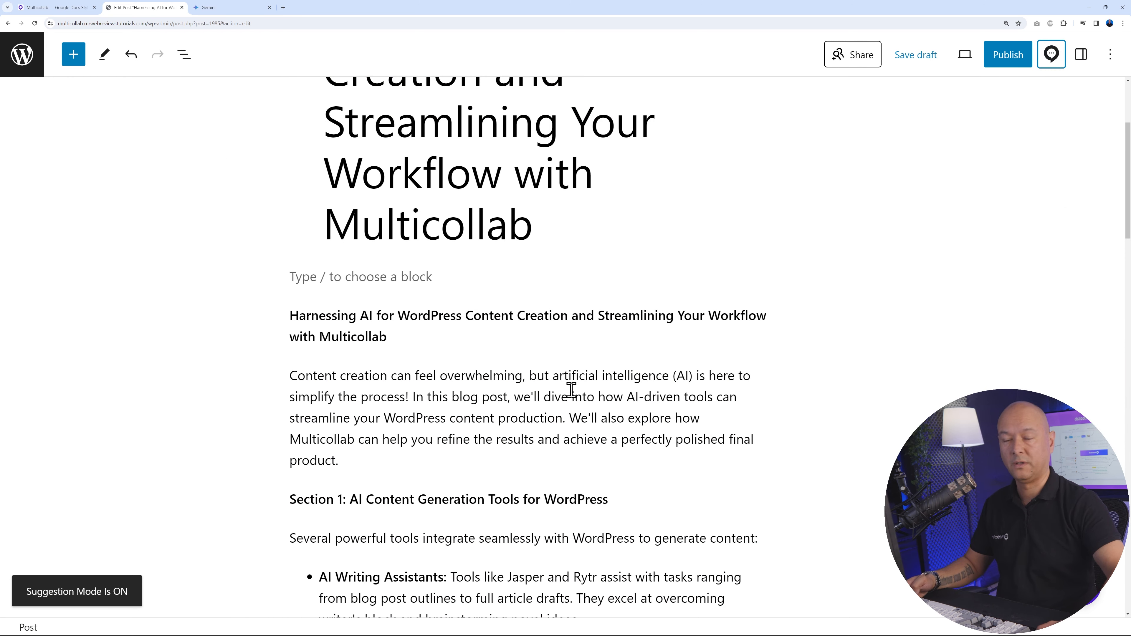
Suggest bold and italic formatting for the word "overwhelming" in the introductory paragraph and accept the suggestion
{"action": "scroll", "coordinate": [560, 369], "scroll_direction": "down", "scroll_amount": 1}
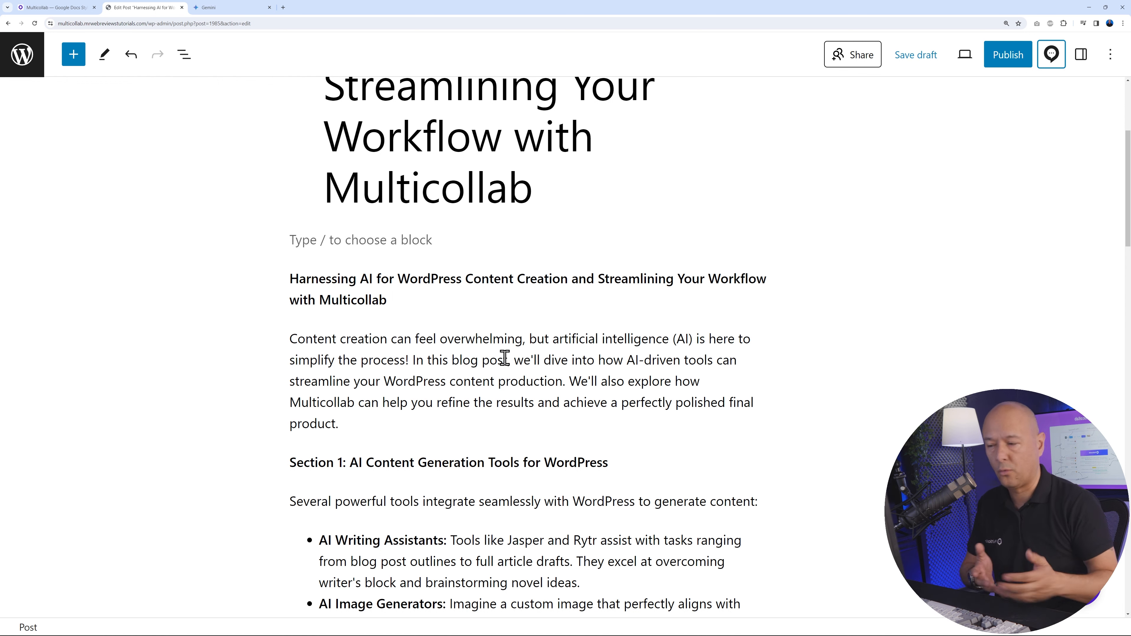
{"action": "left_click_drag", "start_coordinate": [440, 339], "coordinate": [522, 340]}
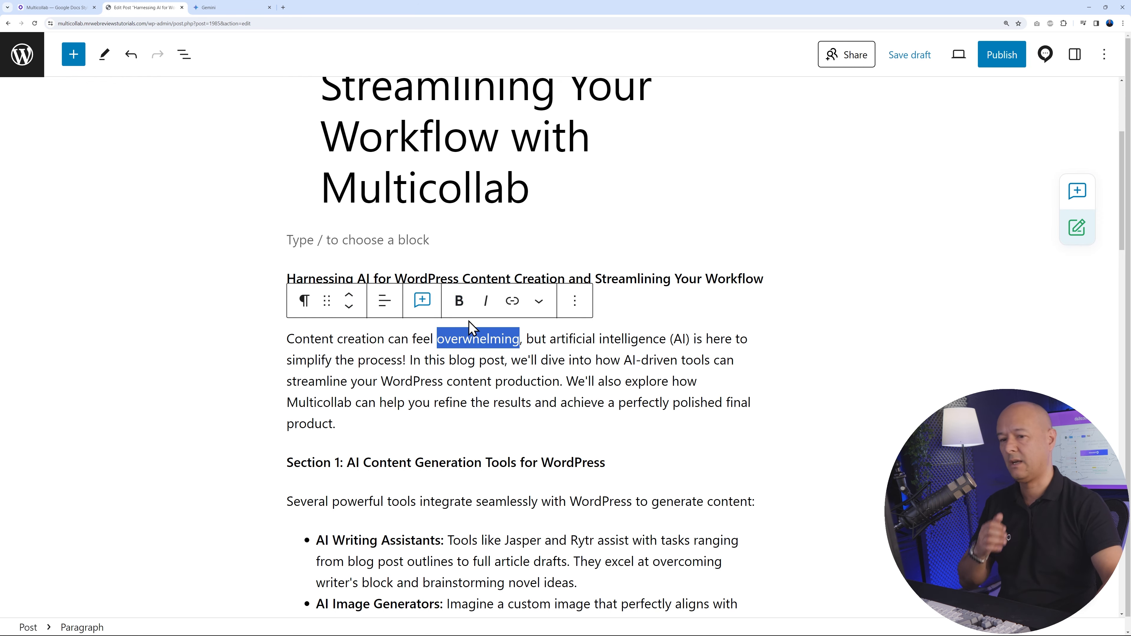
{"action": "left_click", "coordinate": [461, 303]}
{"action": "left_click", "coordinate": [252, 244]}
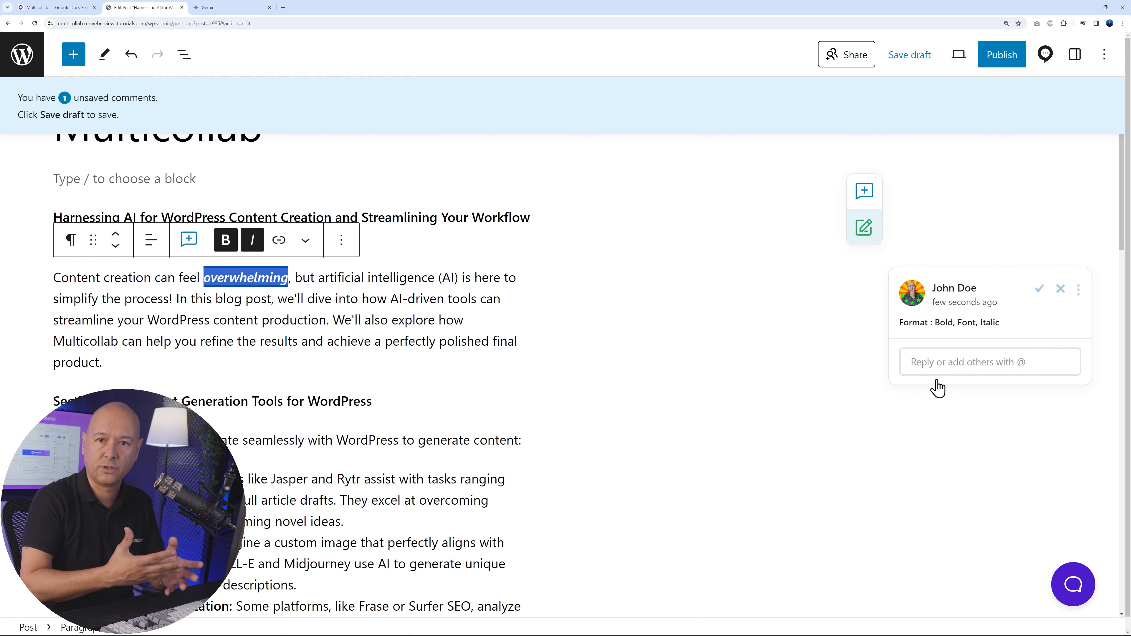
{"action": "left_click", "coordinate": [1039, 290]}
{"action": "left_click", "coordinate": [733, 356]}
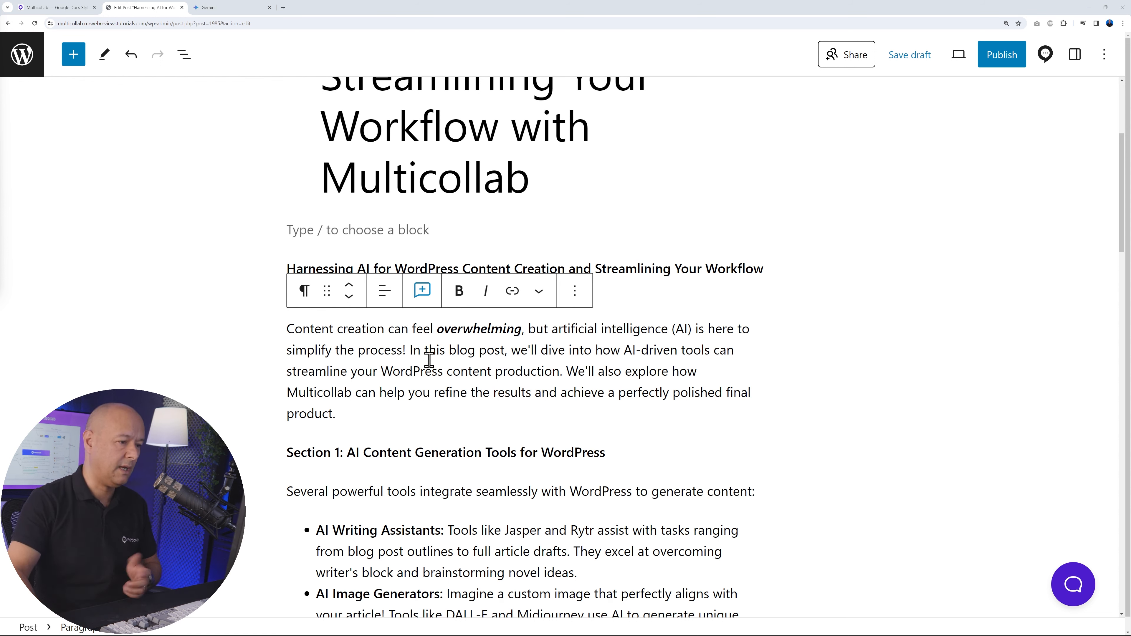
Suggest replacing "blog post" with "article" in the introductory paragraph and accept the suggested changes
{"action": "left_click_drag", "start_coordinate": [449, 351], "coordinate": [505, 349]}
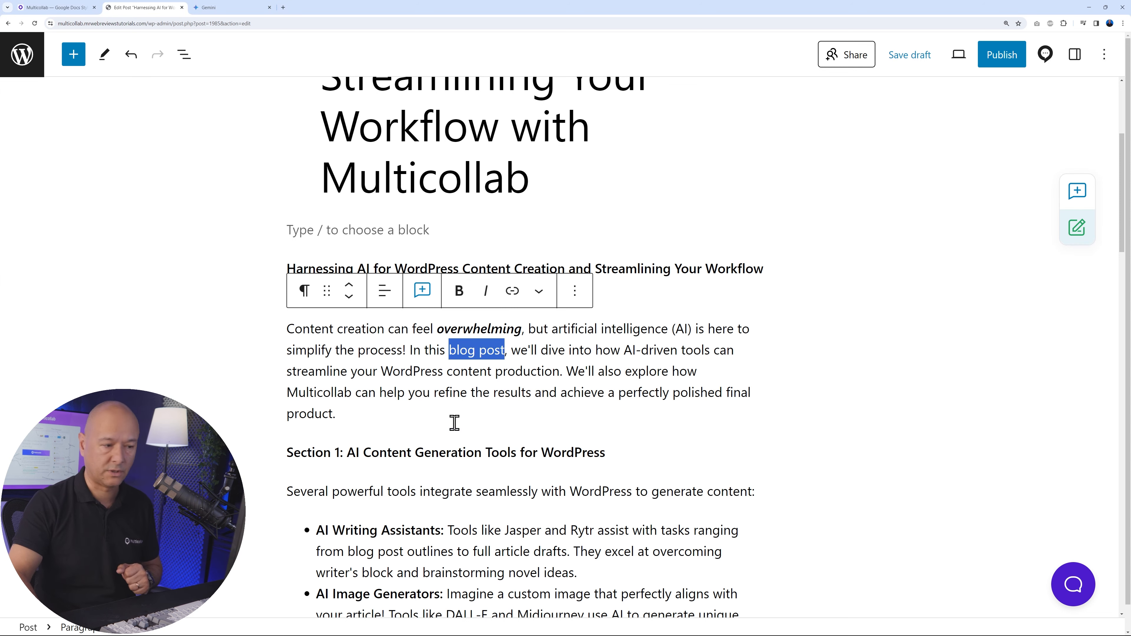
{"action": "key", "text": "BackSpace"}
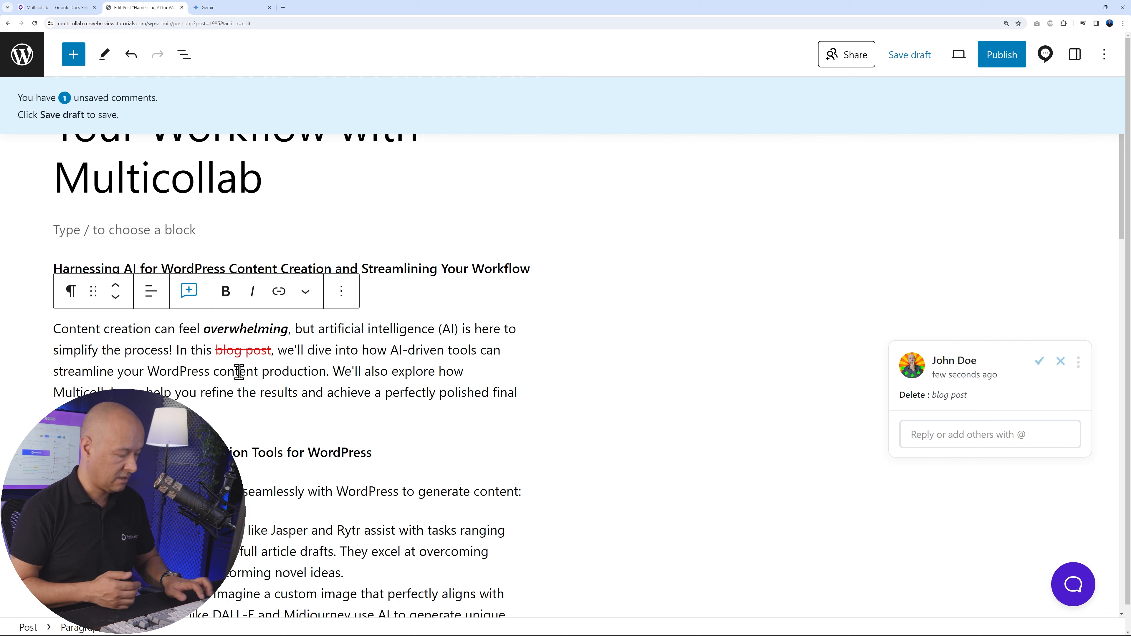
{"action": "type", "text": "article"}
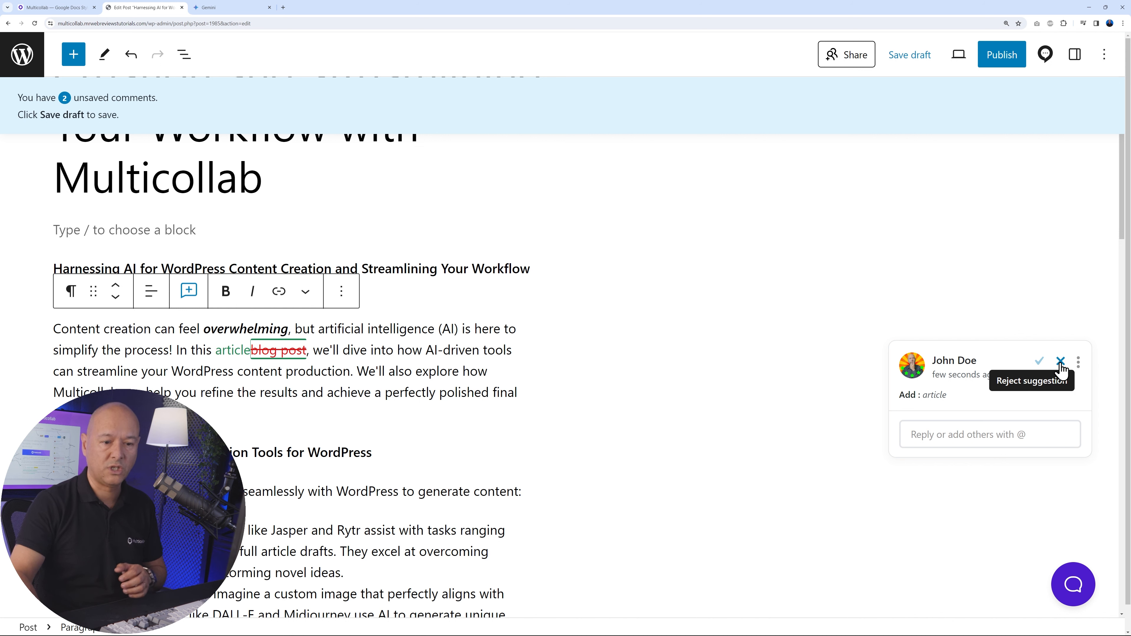
{"action": "left_click", "coordinate": [1038, 362]}
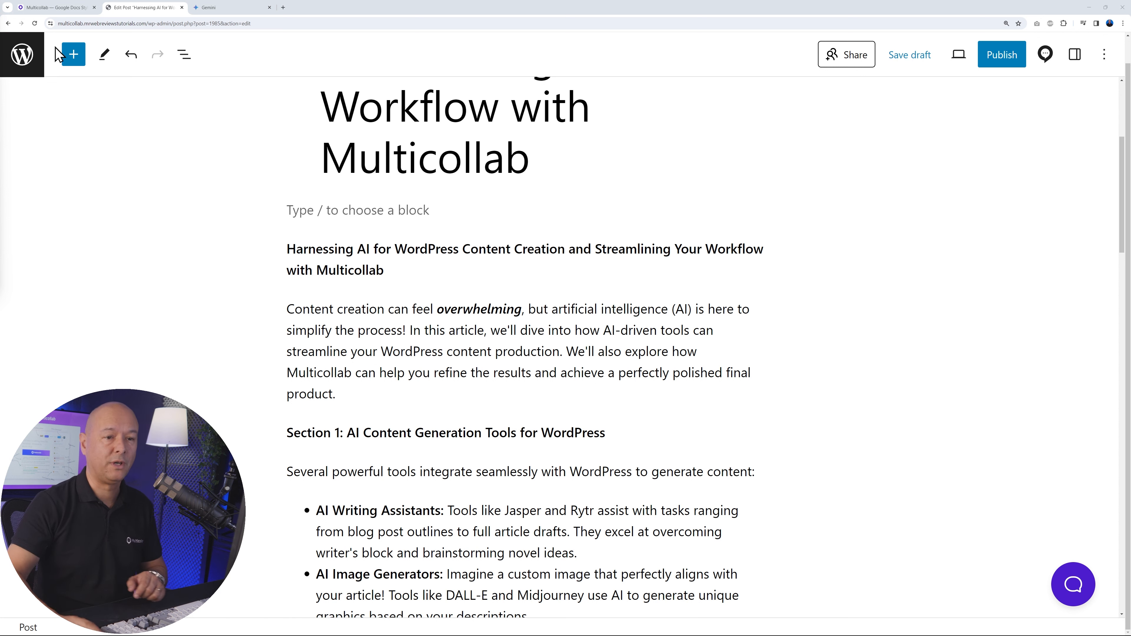
Enable Real-time Editing (Beta) for the post in the Multicollab settings
{"action": "left_click", "coordinate": [1045, 54]}
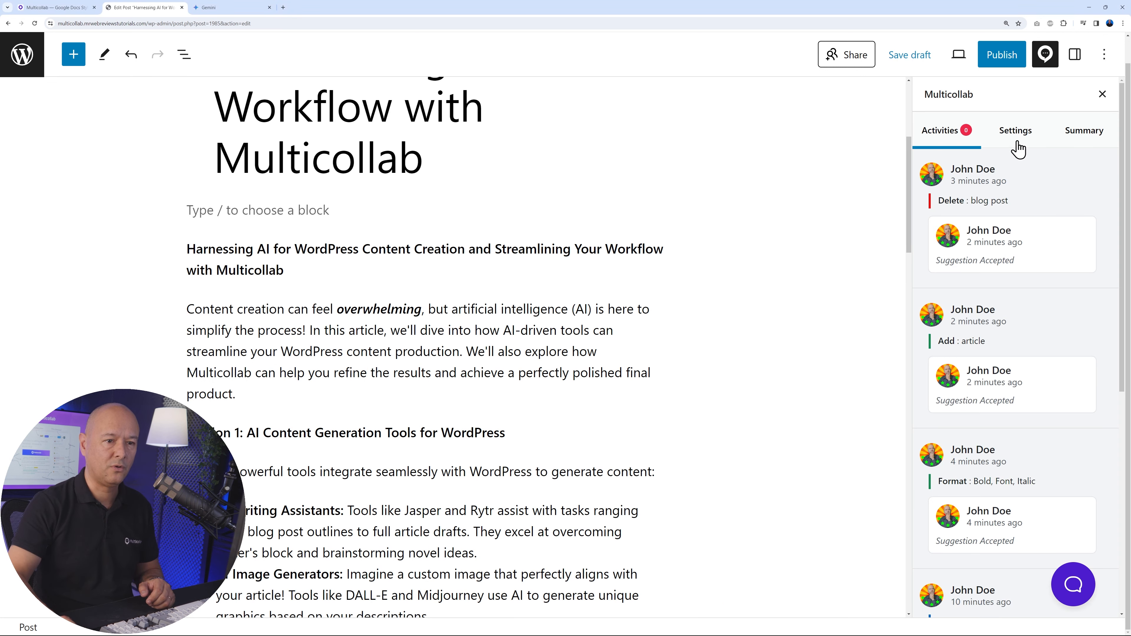
{"action": "left_click", "coordinate": [1017, 142]}
{"action": "scroll", "coordinate": [967, 357], "scroll_direction": "down", "scroll_amount": 3}
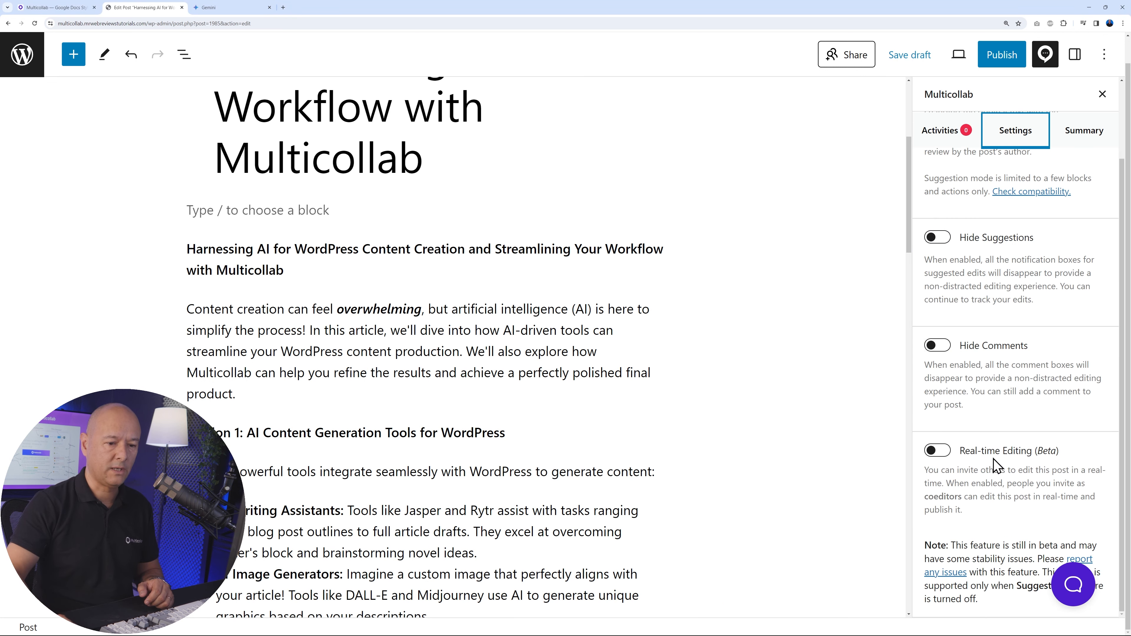
{"action": "left_click", "coordinate": [938, 451]}
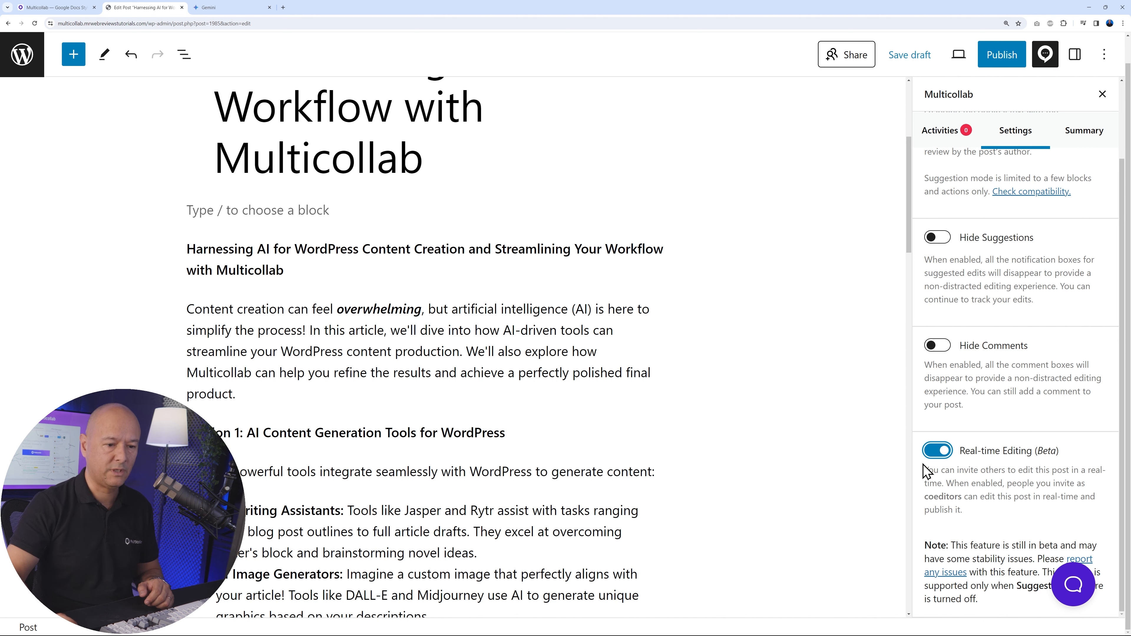
{"action": "left_click", "coordinate": [1045, 54]}
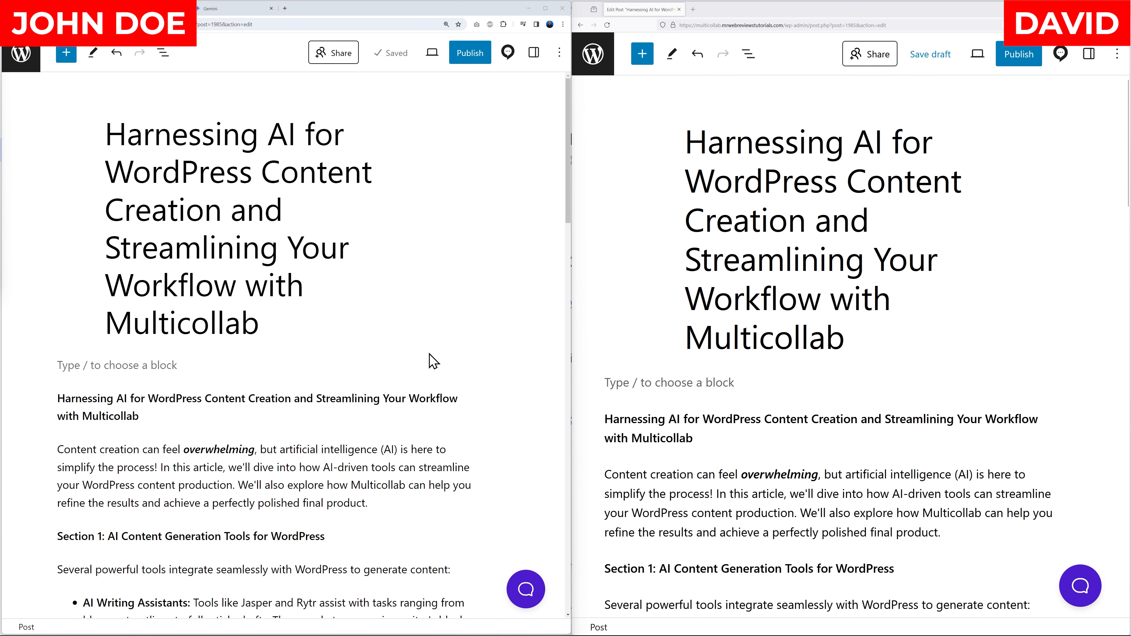
Check real-time collaboration by selecting the introductory paragraph as the author and the "AI Writing Assistants" list item as the coeditor, and inspect the active collaborators
{"action": "scroll", "coordinate": [435, 360], "scroll_direction": "down", "scroll_amount": 3}
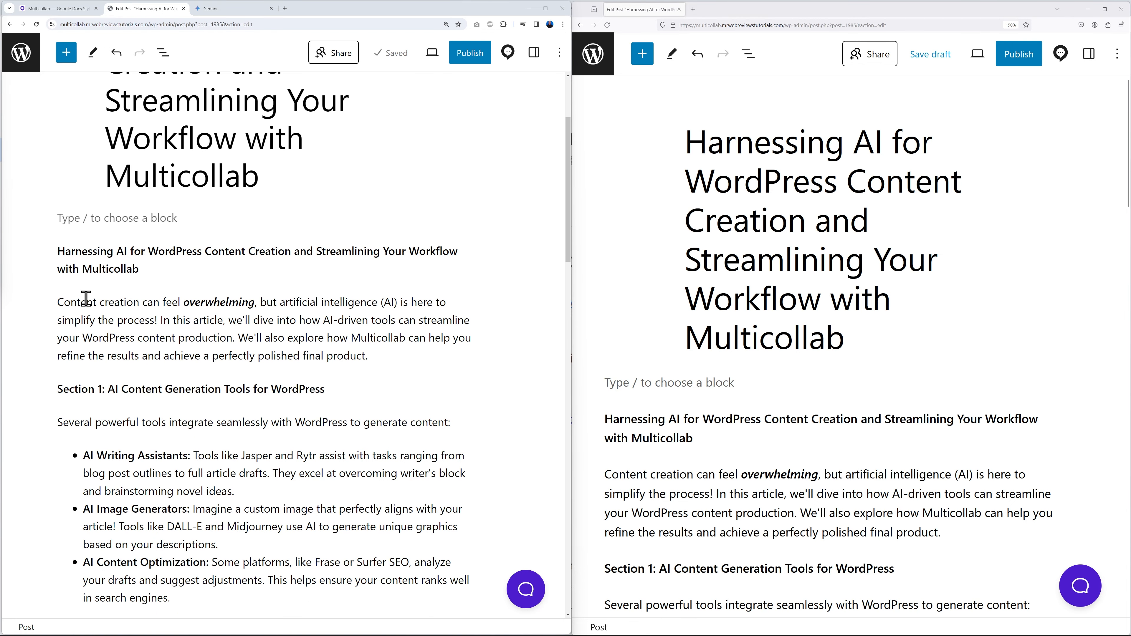
{"action": "left_click_drag", "start_coordinate": [59, 303], "coordinate": [366, 359]}
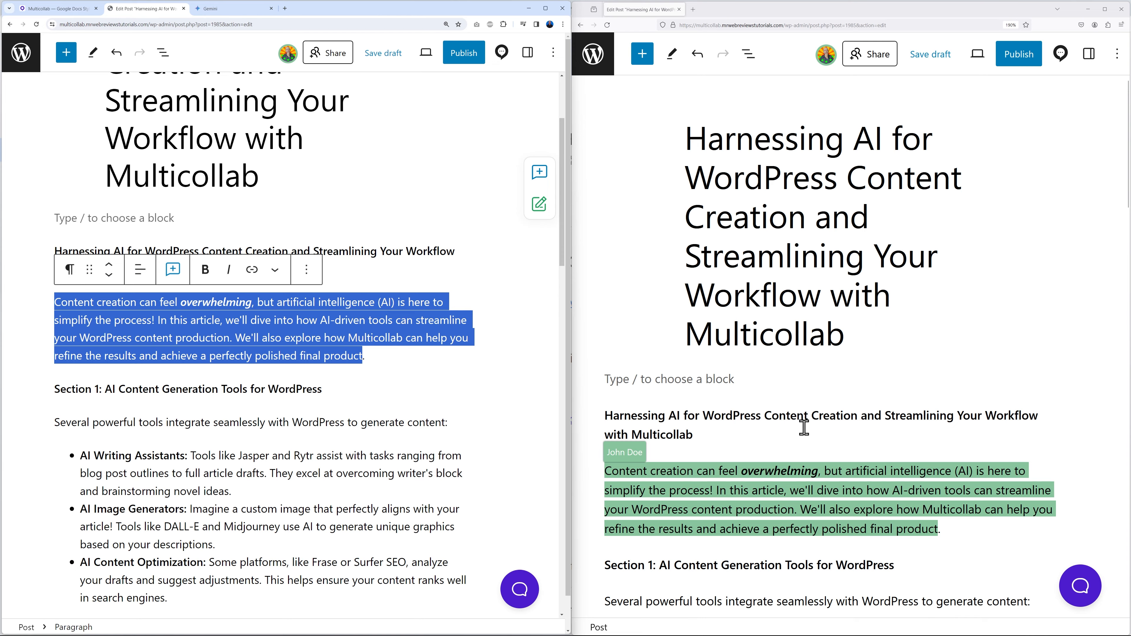
{"action": "scroll", "coordinate": [797, 419], "scroll_direction": "down", "scroll_amount": 5}
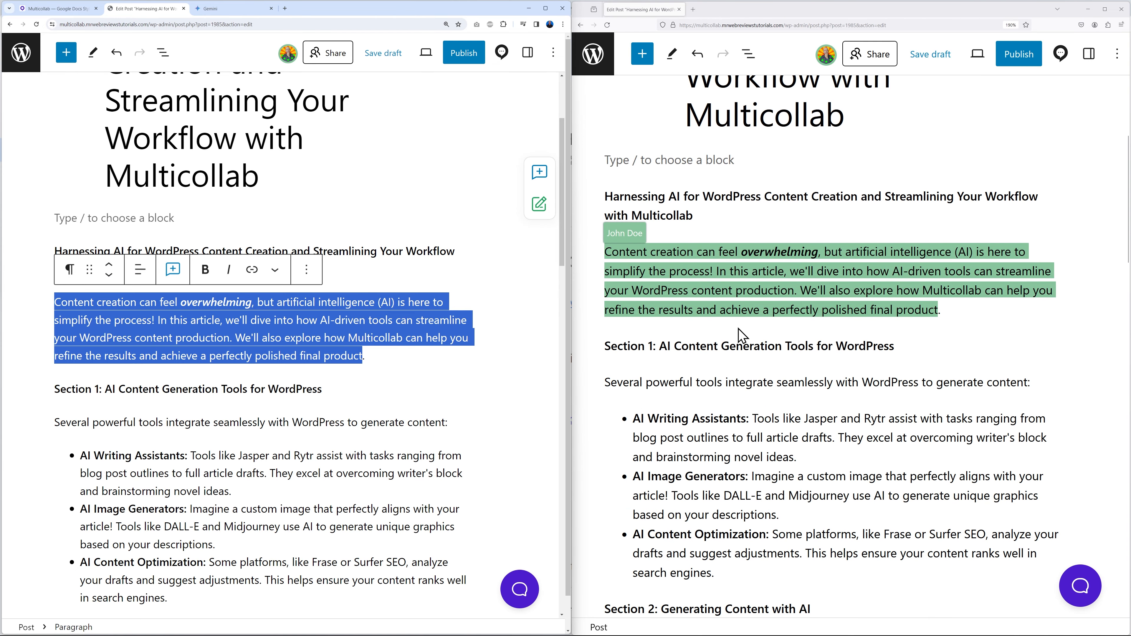
{"action": "scroll", "coordinate": [752, 337], "scroll_direction": "down", "scroll_amount": 3}
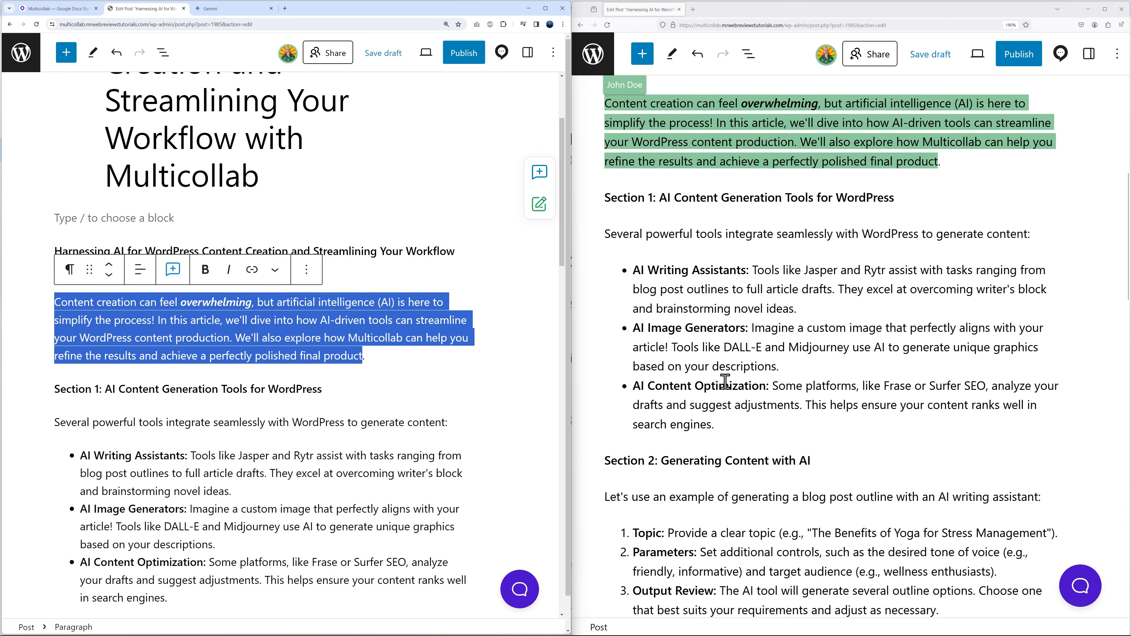
{"action": "left_click_drag", "start_coordinate": [638, 274], "coordinate": [800, 332]}
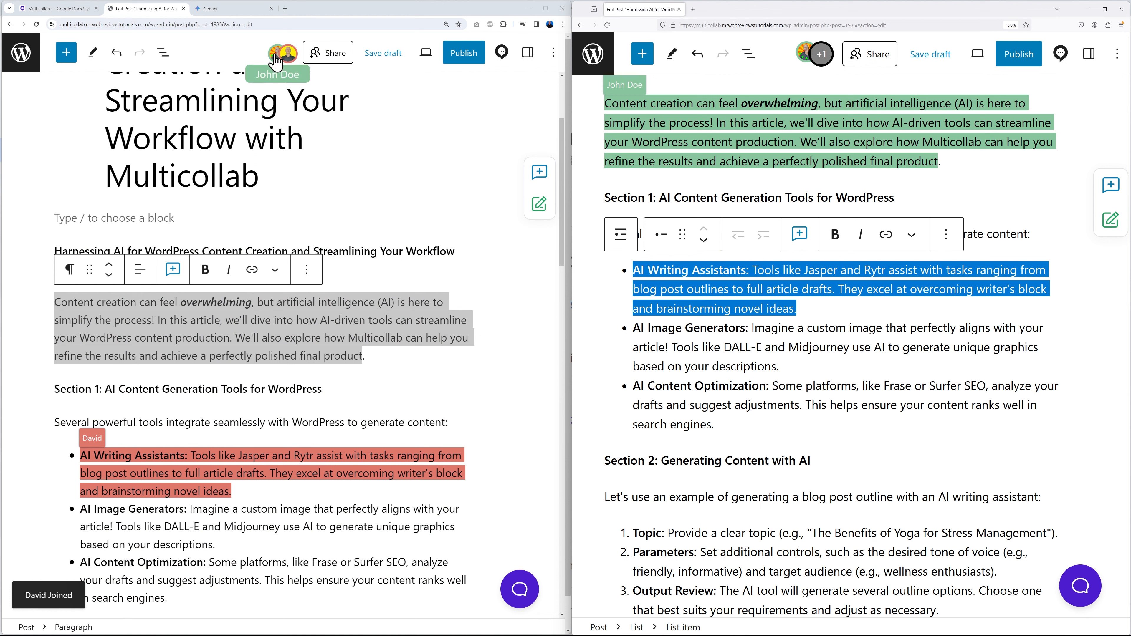
{"action": "left_click", "coordinate": [820, 63]}
{"action": "left_click", "coordinate": [821, 67]}
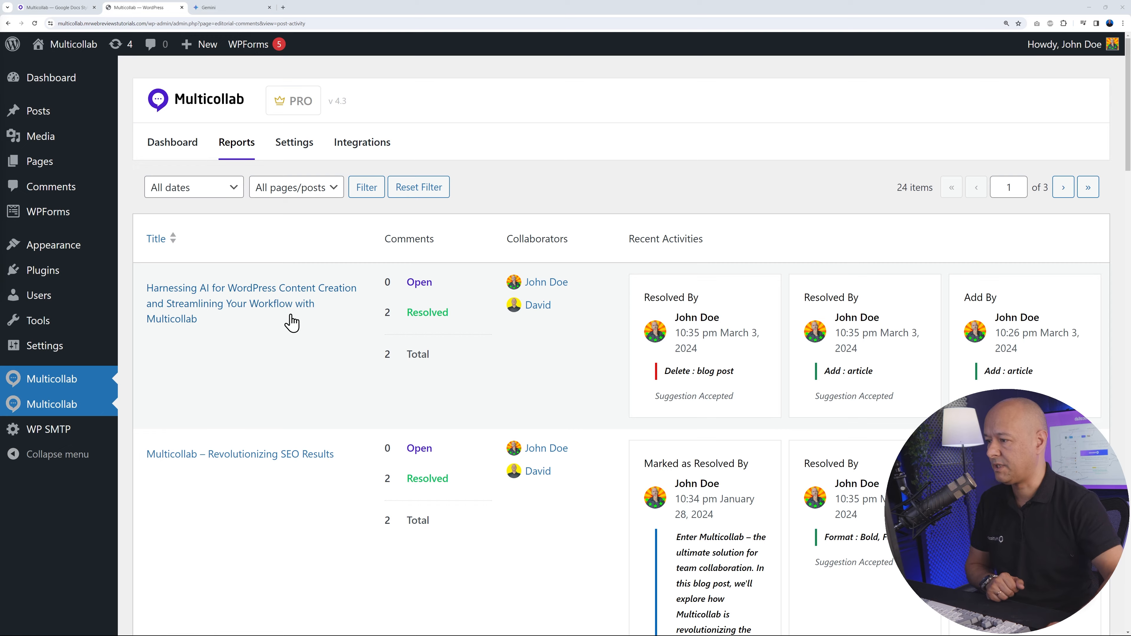
Review the post activity reports in Multicollab, and examine the role permissions and multilingual options in its settings
{"action": "scroll", "coordinate": [291, 330], "scroll_direction": "down", "scroll_amount": 2}
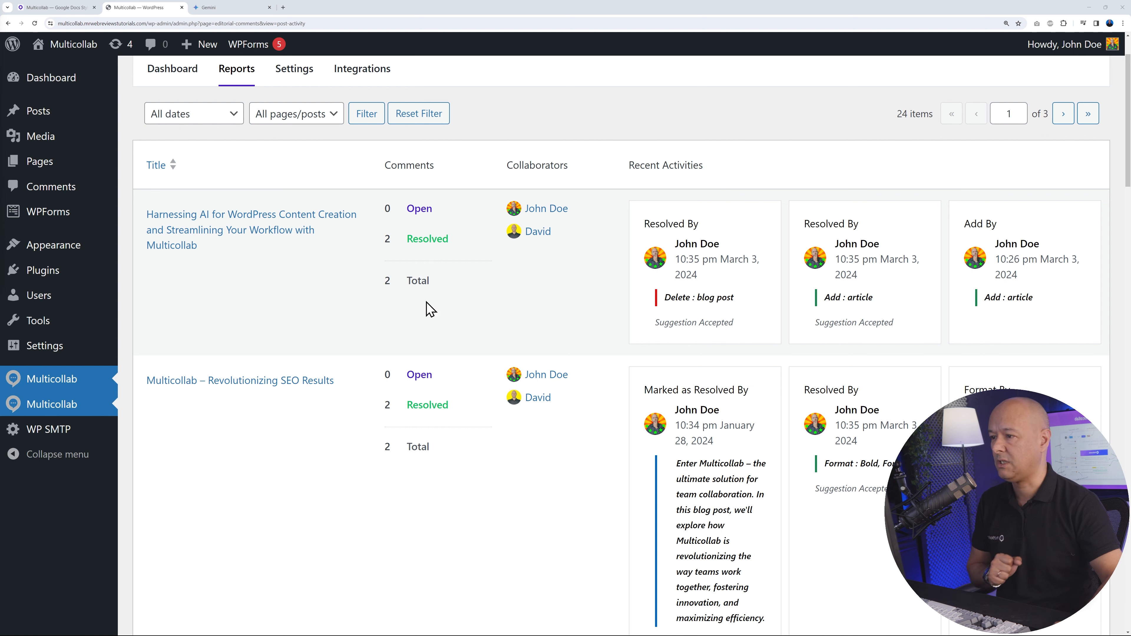
{"action": "left_click", "coordinate": [304, 71]}
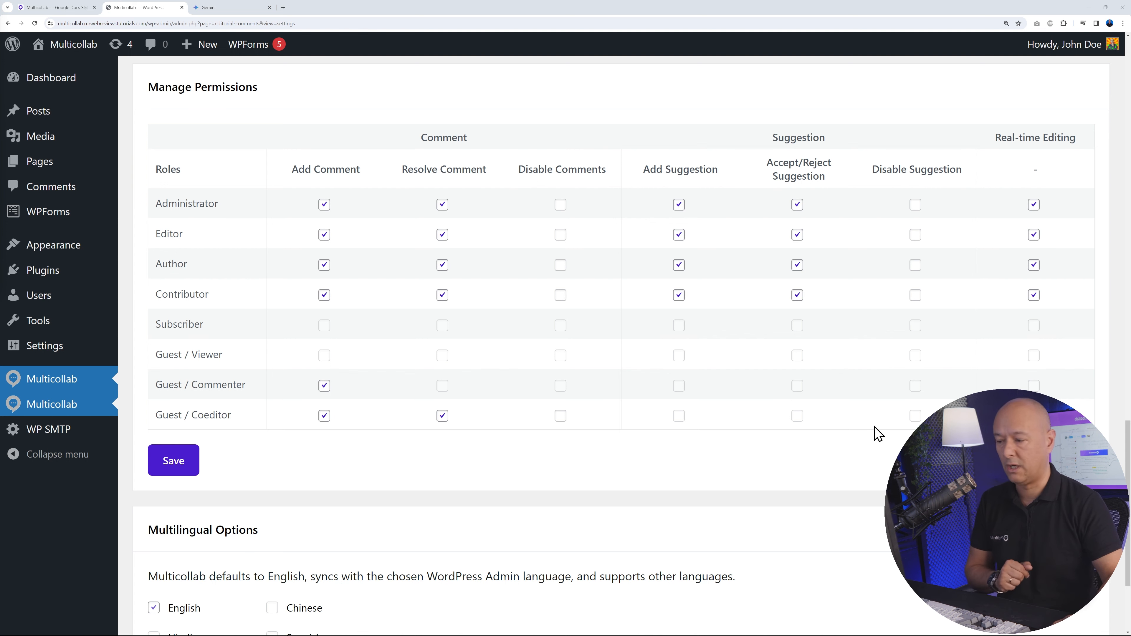
{"action": "scroll", "coordinate": [609, 483], "scroll_direction": "down", "scroll_amount": 3}
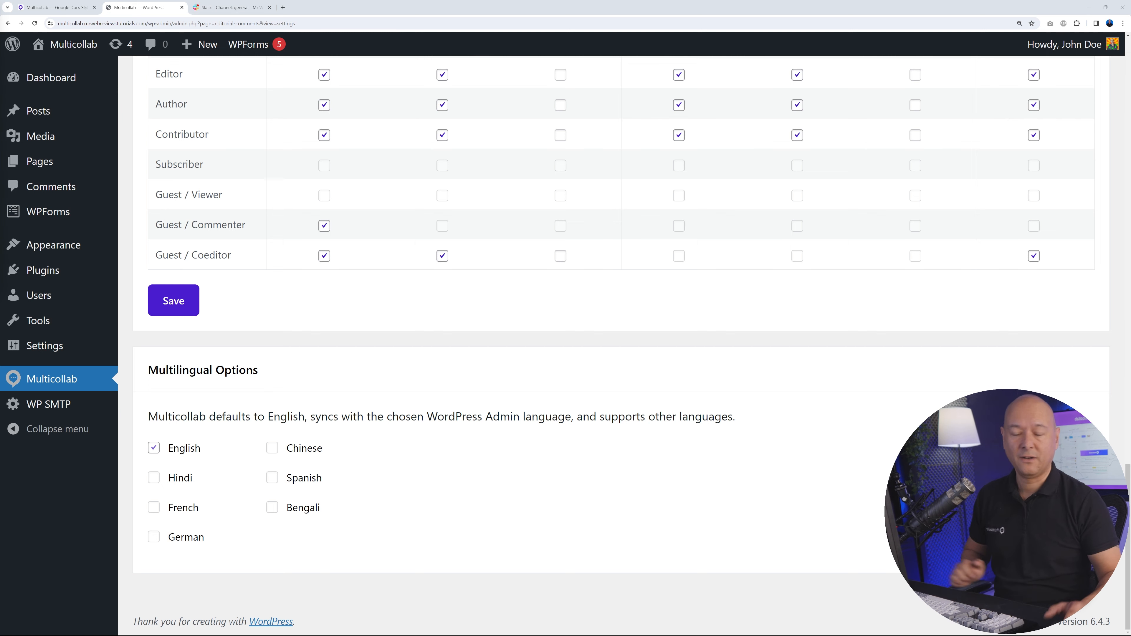
{"action": "scroll", "coordinate": [618, 347], "scroll_direction": "up", "scroll_amount": 20}
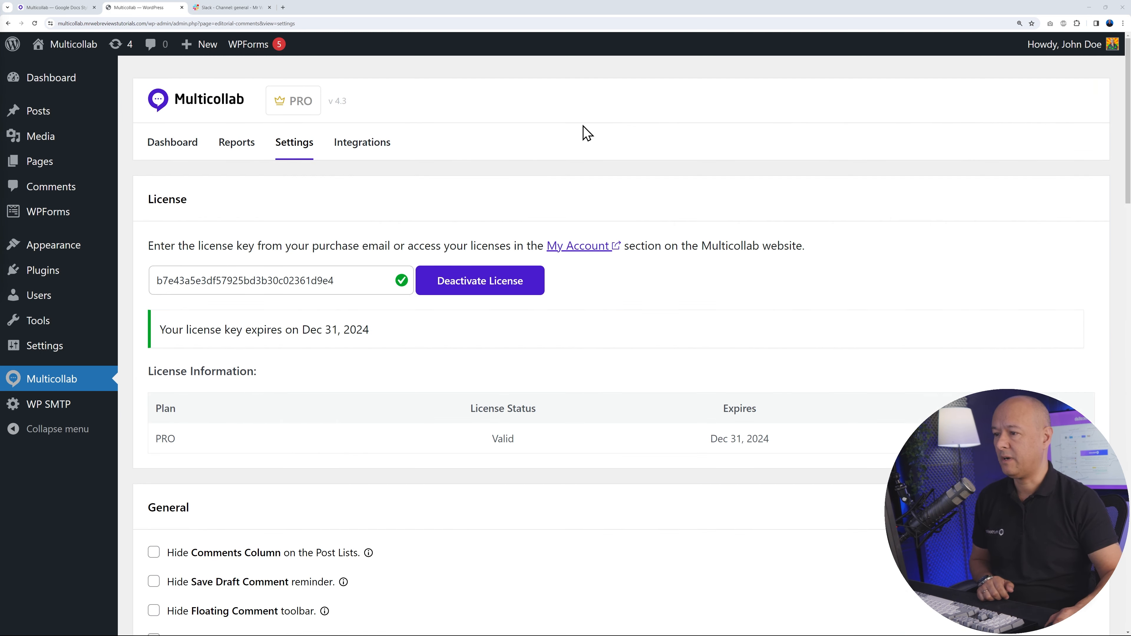
Check Multicollab's Slack Channel Notifications integration and switch to the Slack general channel
{"action": "left_click", "coordinate": [363, 143]}
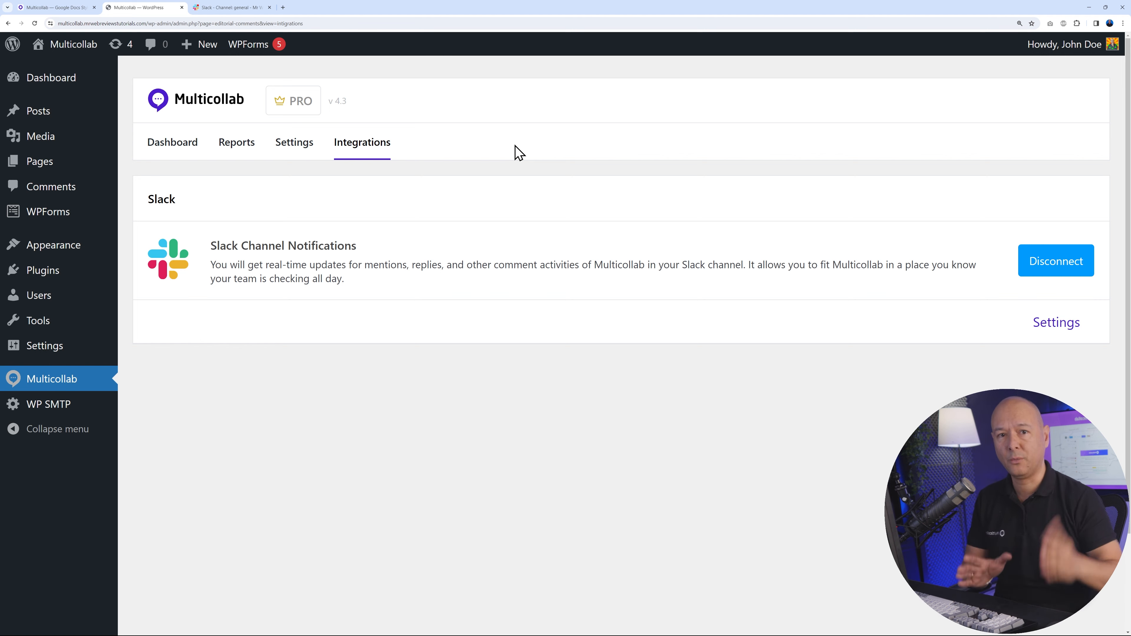
{"action": "left_click", "coordinate": [230, 8]}
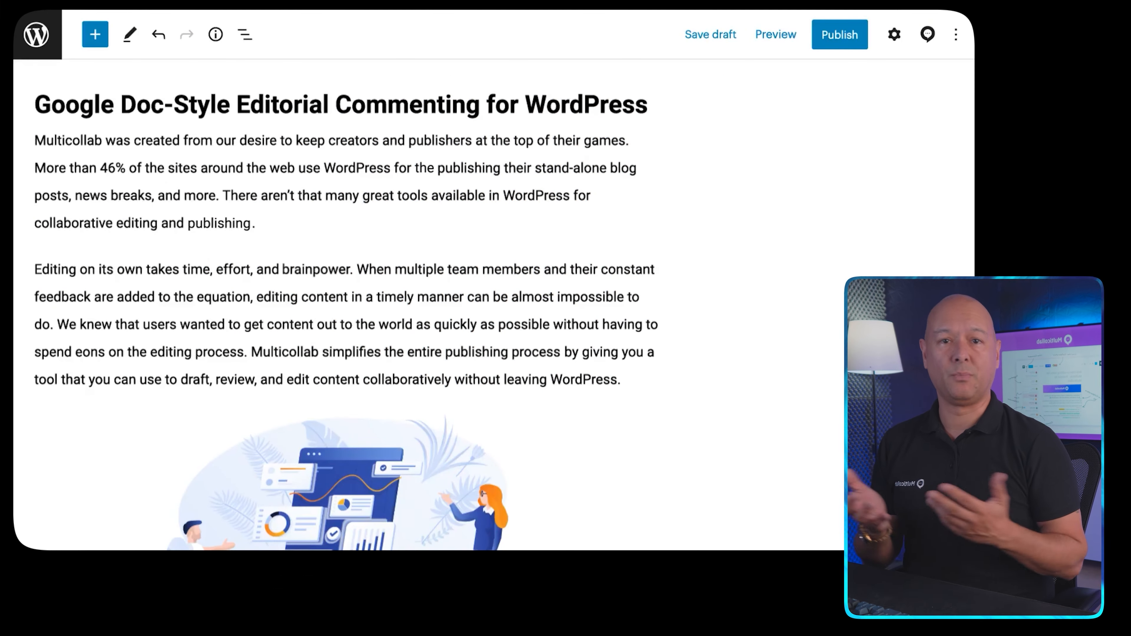
Comment on "keep creators and publishers at the top of their games.", greeting a mentioned collaborator with "this text should be highlighted. What do you think?"
{"action": "left_click_drag", "start_coordinate": [294, 142], "coordinate": [626, 142]}
{"action": "left_click", "coordinate": [187, 102]}
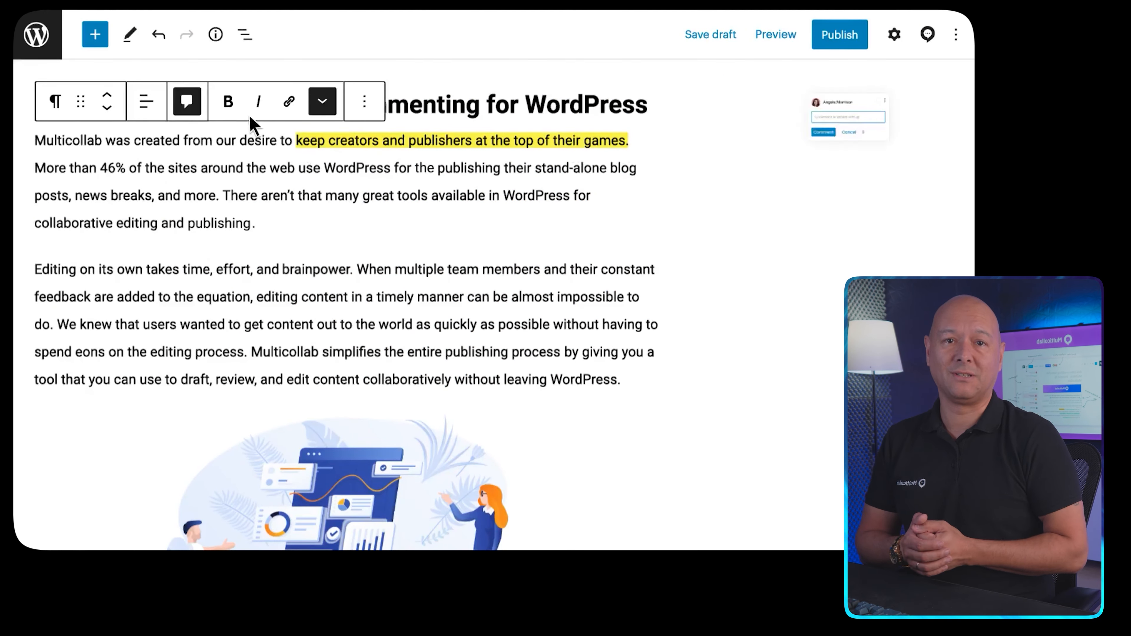
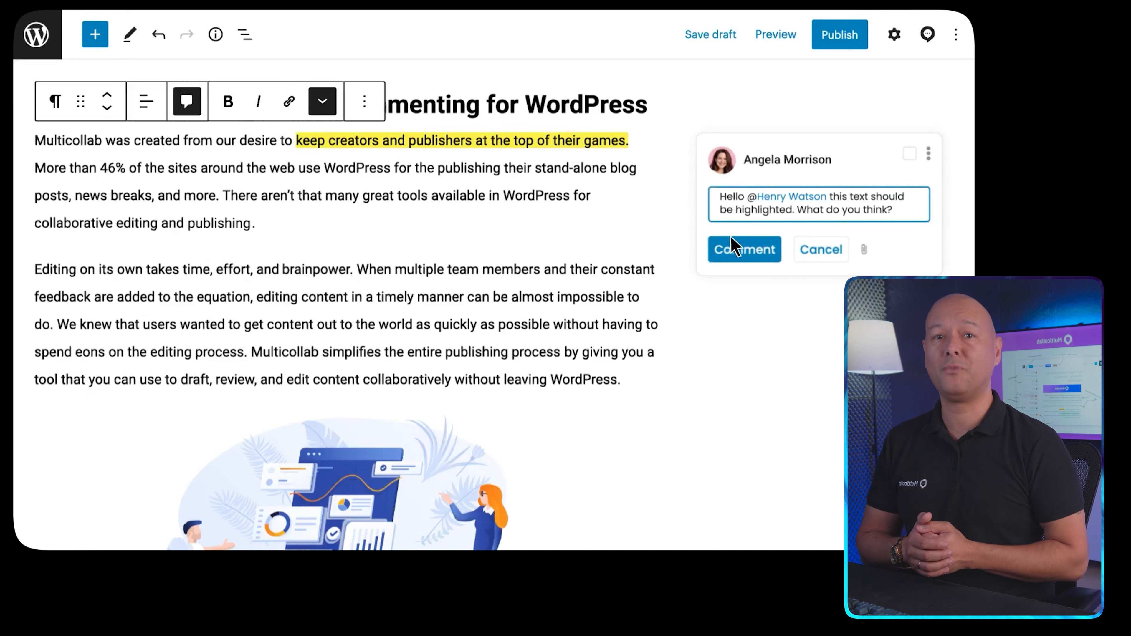
{"action": "left_click", "coordinate": [741, 250]}
Reply "Yes, I agree with you." to the comment on the highlighted text
{"action": "left_click", "coordinate": [739, 263]}
{"action": "type", "text": "Yes, I agree with you"}
{"action": "left_click", "coordinate": [730, 302]}
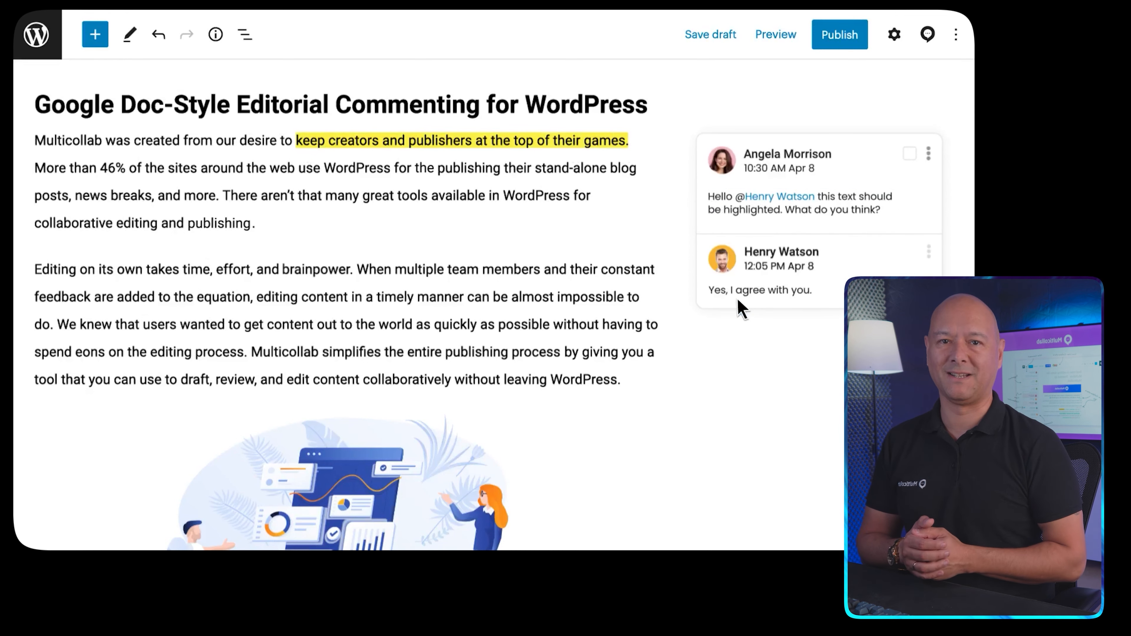
Start a comment on the illustration below the second paragraph
{"action": "scroll", "coordinate": [557, 301], "scroll_direction": "down", "scroll_amount": 3}
{"action": "left_click", "coordinate": [367, 298]}
{"action": "left_click", "coordinate": [186, 223]}
{"action": "scroll", "coordinate": [232, 250], "scroll_direction": "up", "scroll_amount": 3}
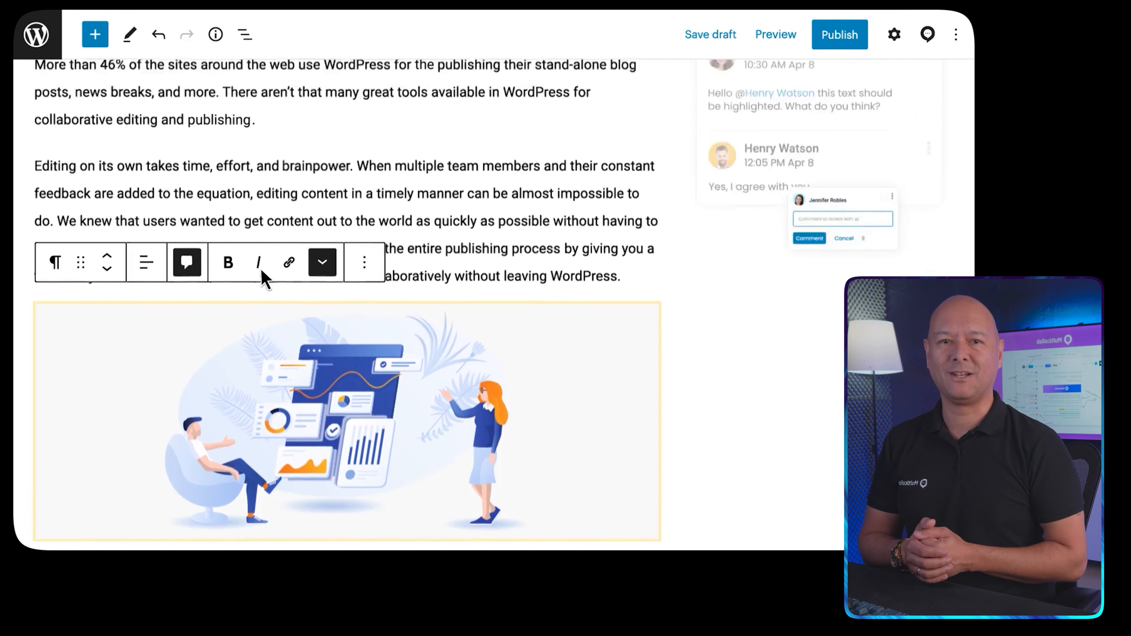